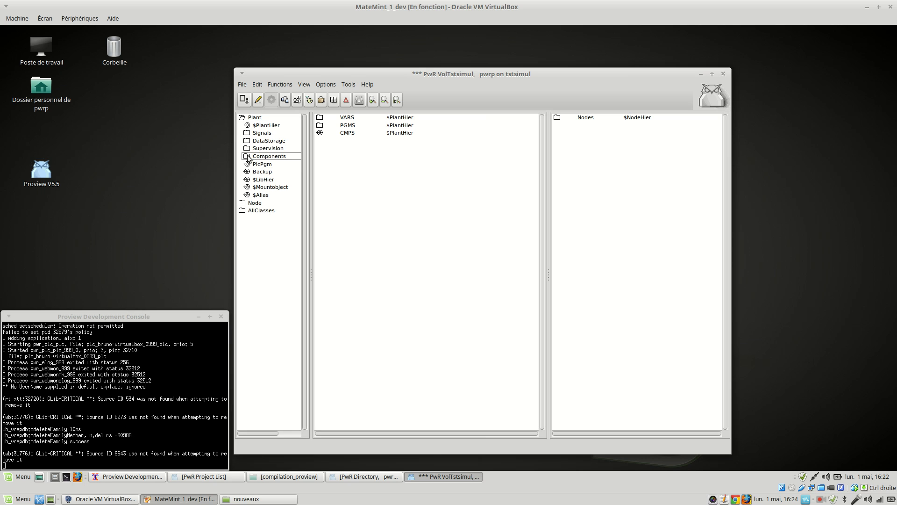
Step: Add a CompImc object and a CompModeImc object from the BaseComponent classes inside the CMPS hierarchy
click(247, 158)
click(252, 166)
click(252, 165)
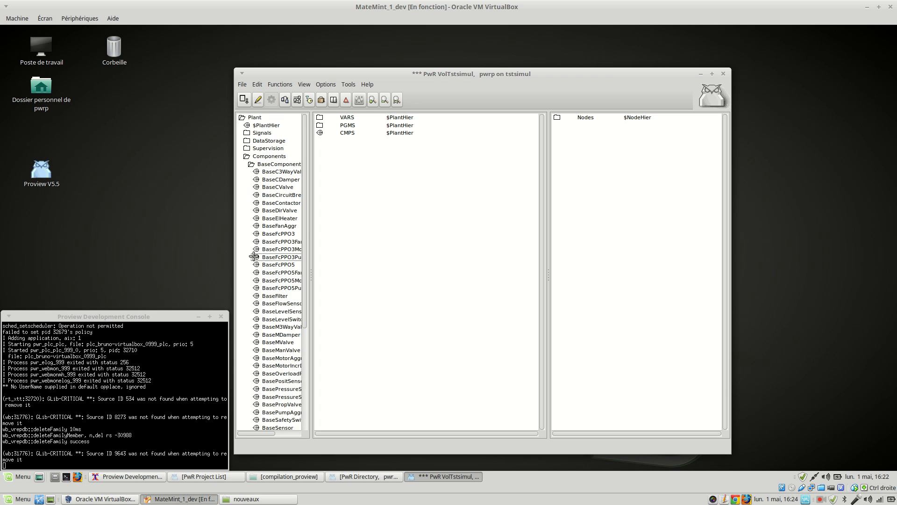
scroll(256, 256, down, 3)
click(265, 310)
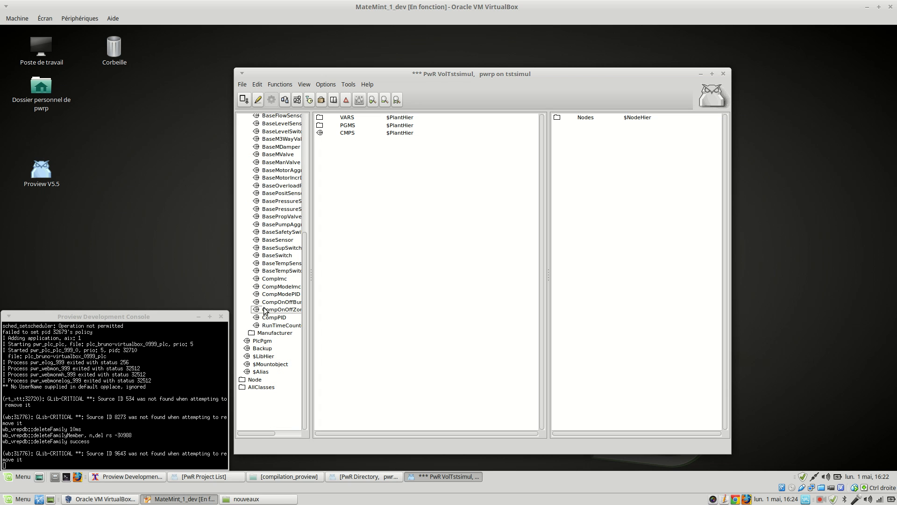
click(279, 279)
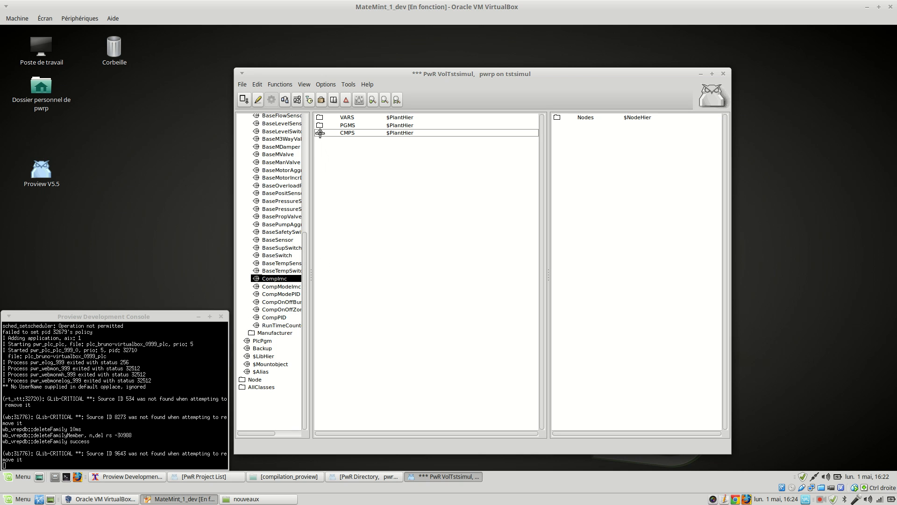
click(320, 133)
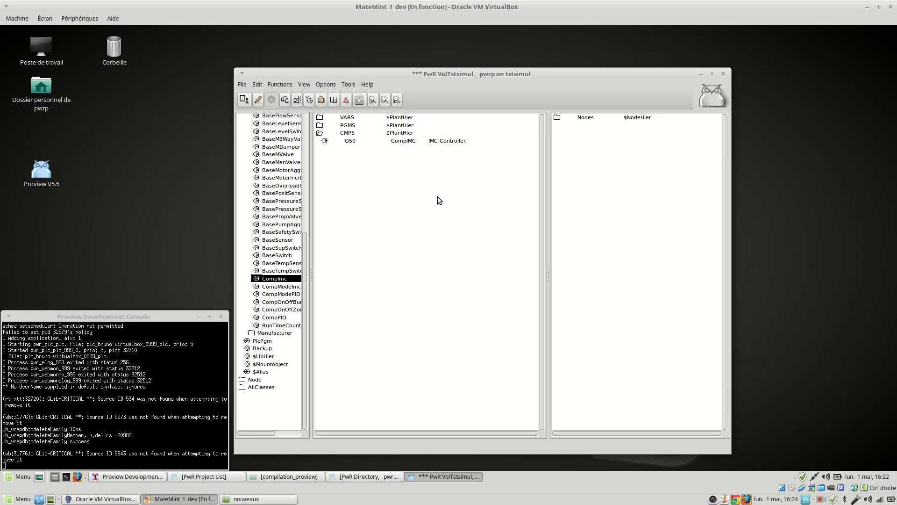
click(290, 286)
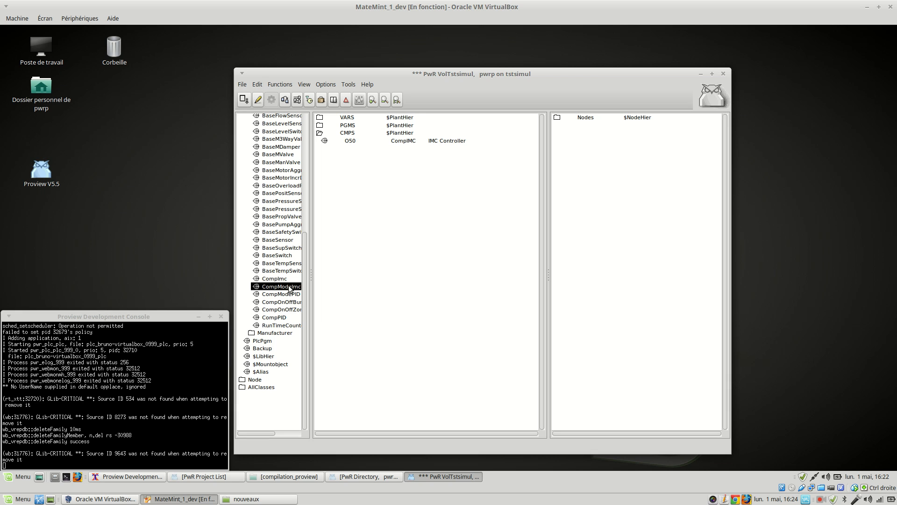
middle_click(320, 133)
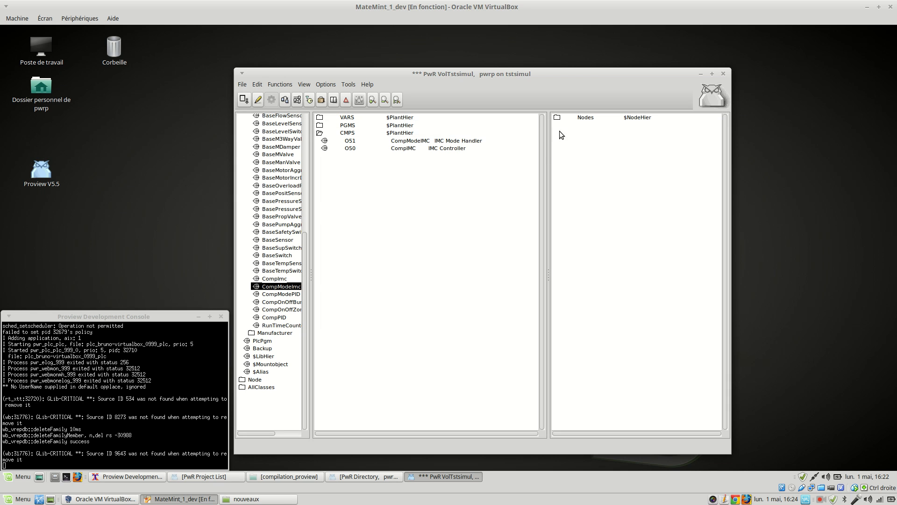
Step: Open the CompIMC controller object under CMPS and set its ObjectName to TIC100
click(474, 148)
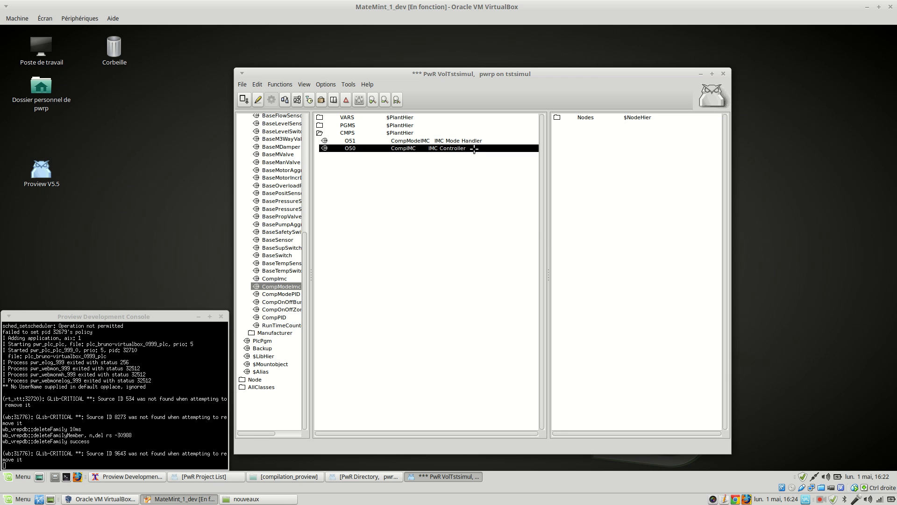
right_click(473, 148)
click(529, 139)
click(435, 135)
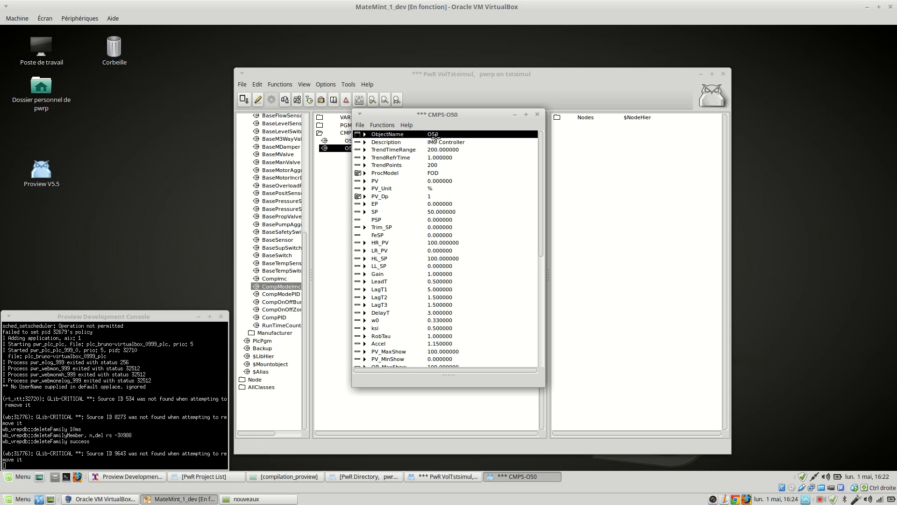
double_click(434, 135)
text(TIC100)
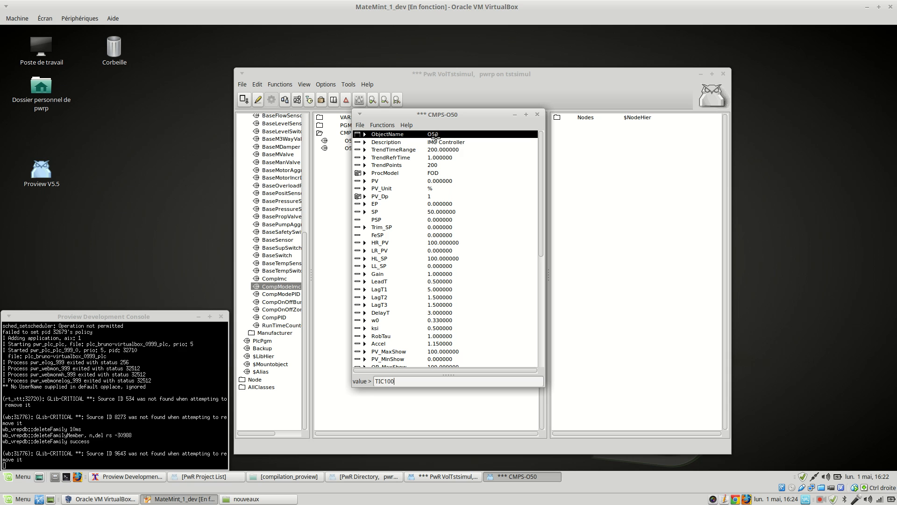
key(Return)
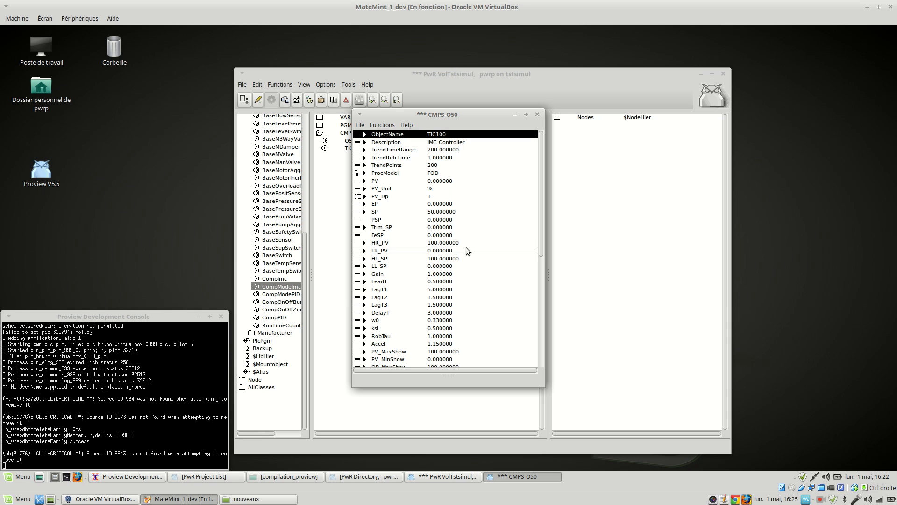
Step: Set the TIC100 controller's PV_Unit to °C and close its attribute window
click(439, 190)
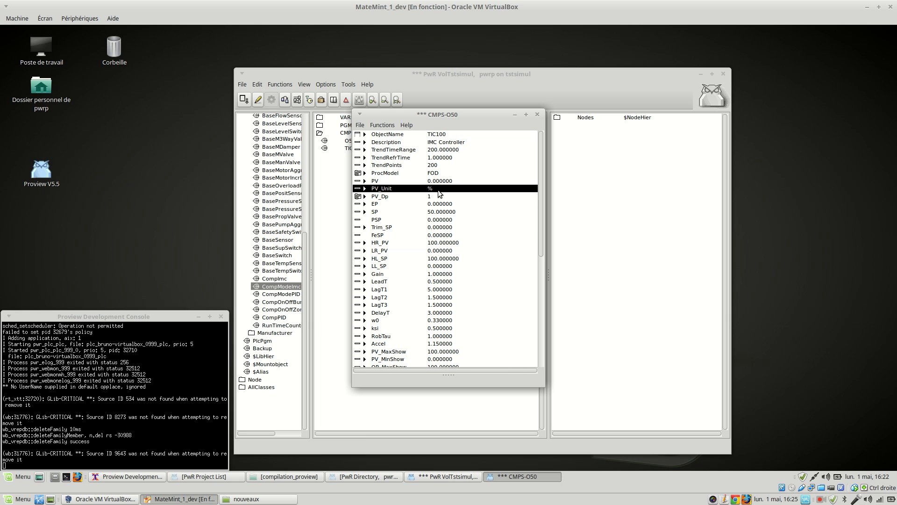
key(ctrl+q)
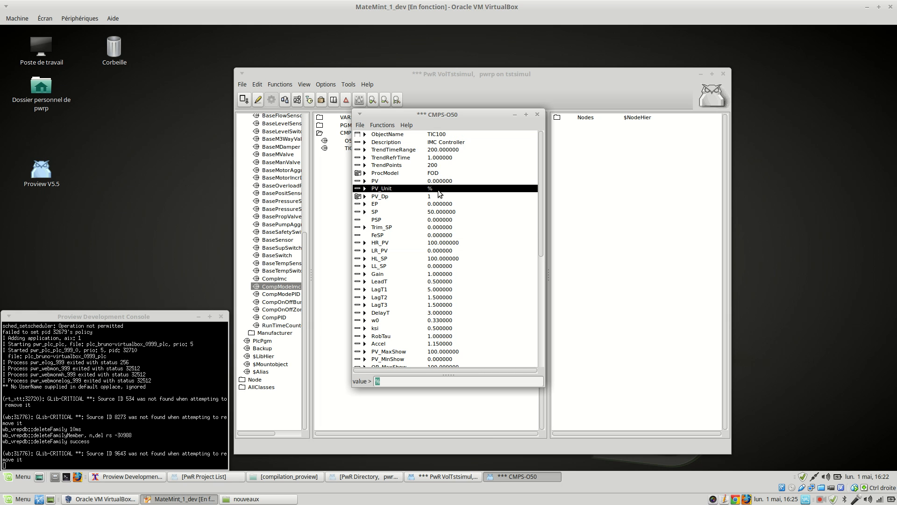
text(°C)
key(Return)
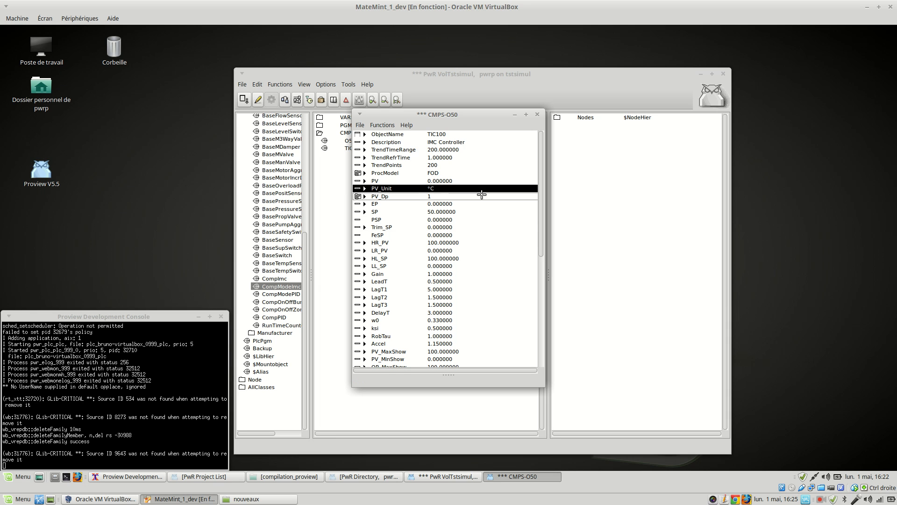
click(452, 197)
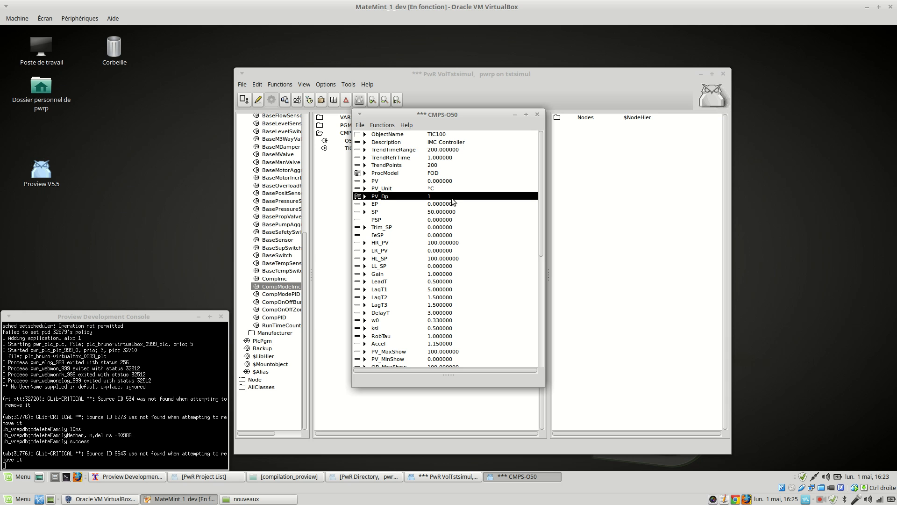
scroll(471, 324, down, 3)
scroll(470, 325, up, 2)
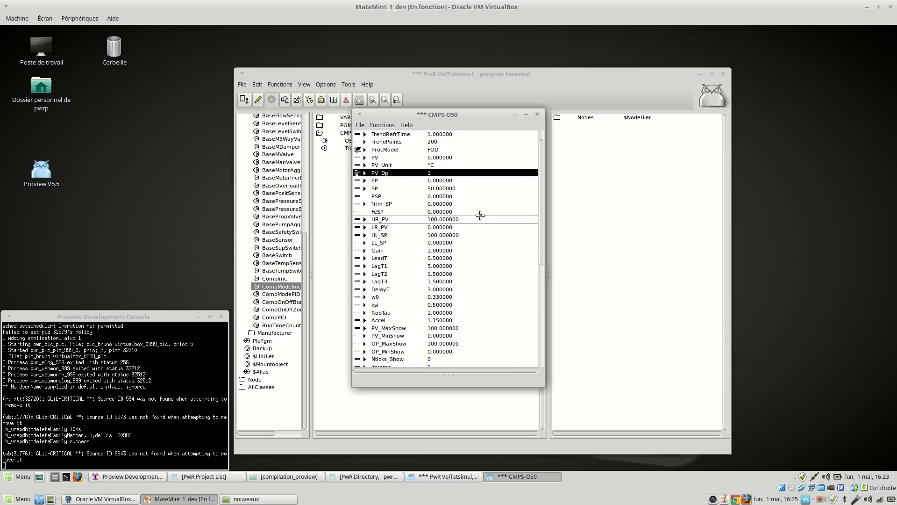
scroll(478, 212, down, 2)
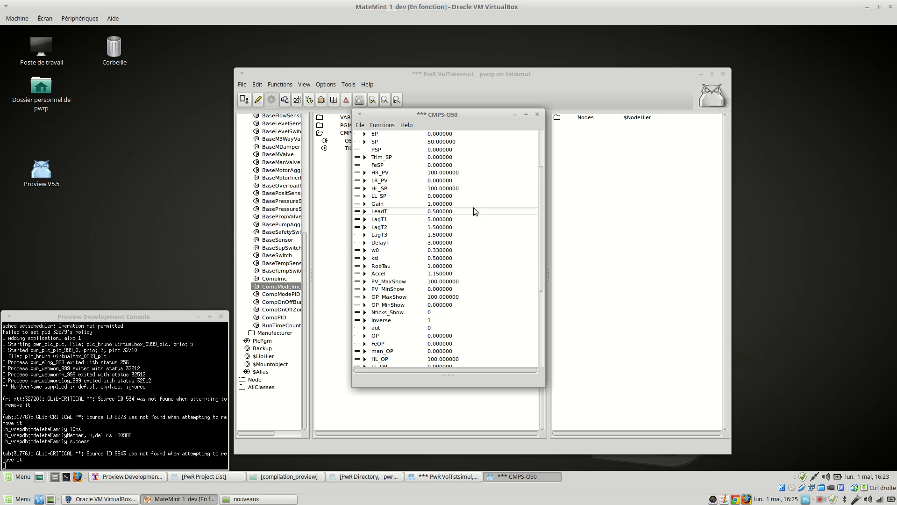
click(538, 115)
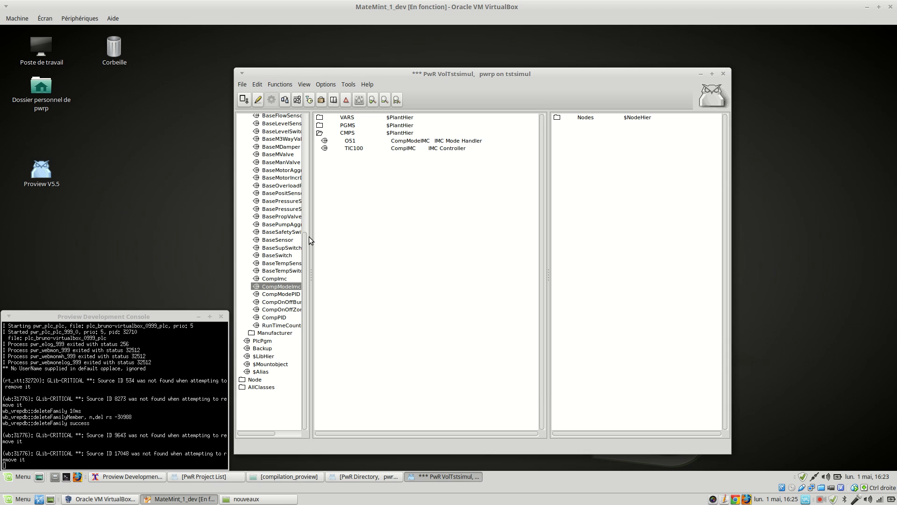
Step: Open the CompModeIMC object under CMPS, rename it mTIC100, and close its attribute window
right_click(417, 145)
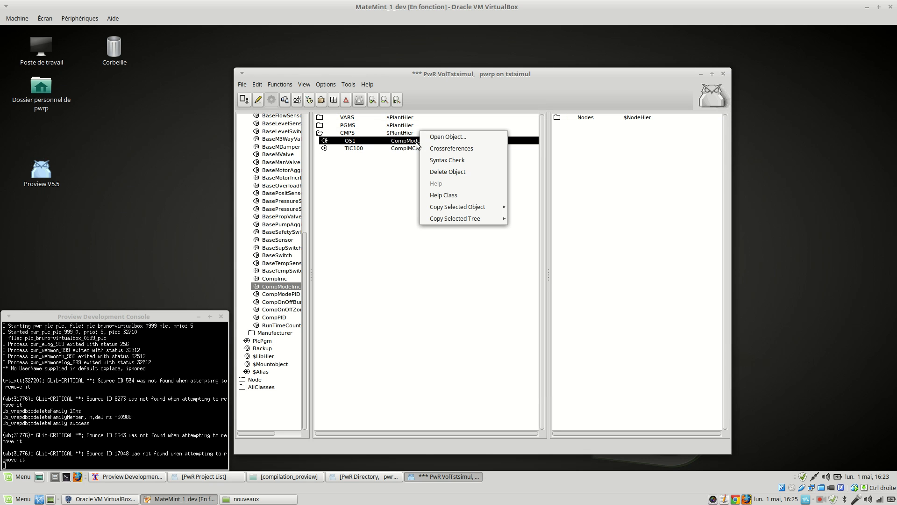
click(450, 137)
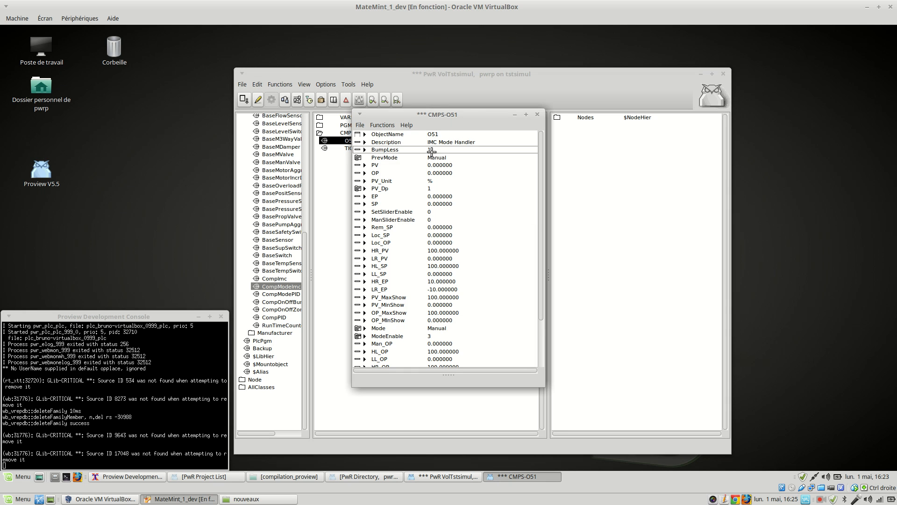
click(434, 133)
double_click(433, 133)
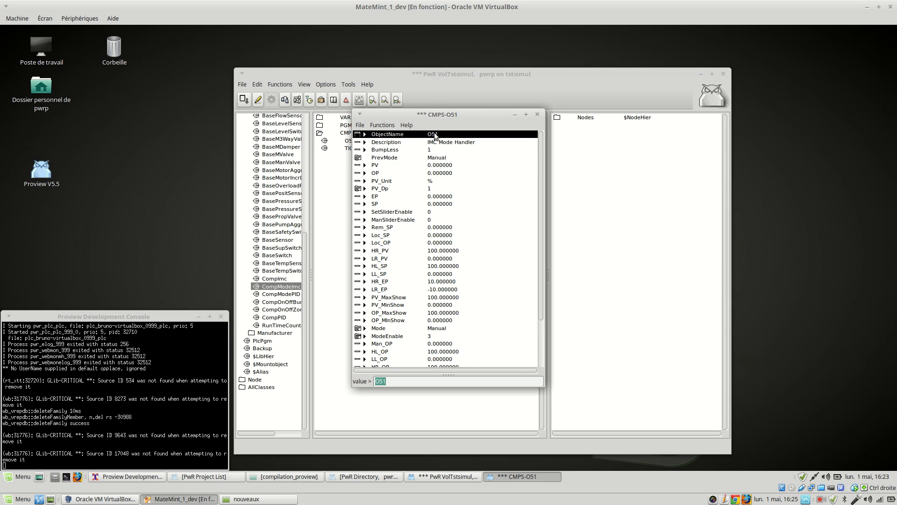
text(mTIC100)
key(Return)
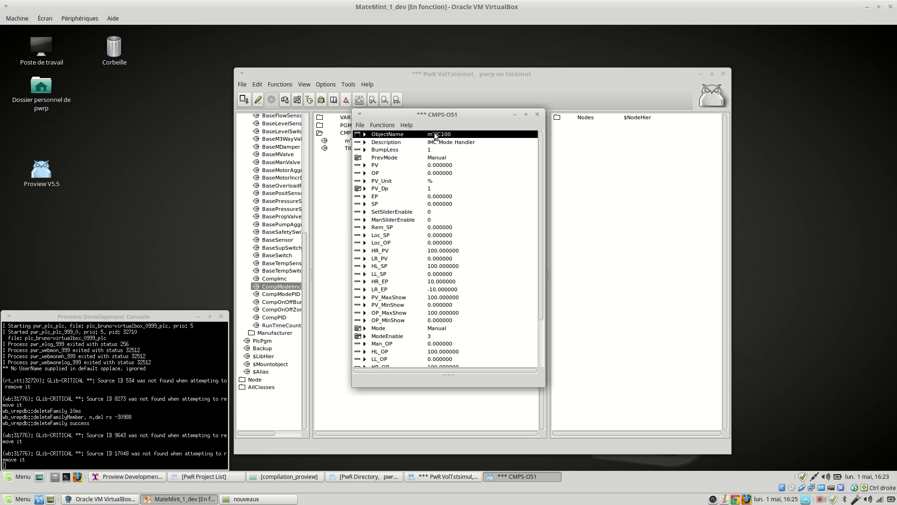
click(537, 115)
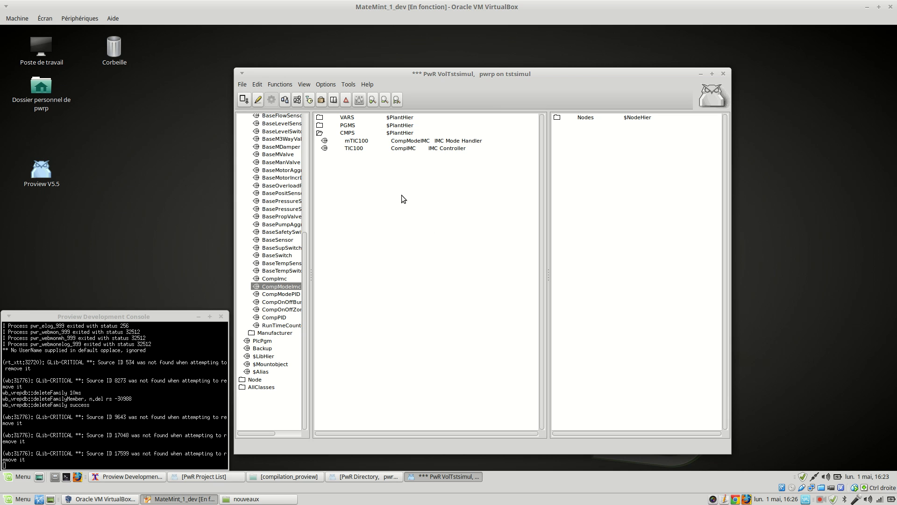
Step: Expand the PGMS hierarchy, then leave edit mode and save the configuration changes
click(321, 125)
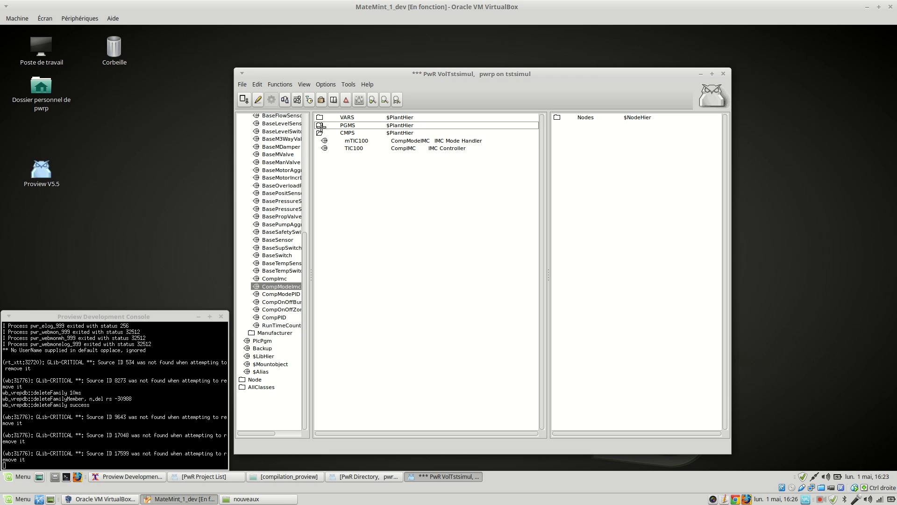
click(320, 125)
click(483, 229)
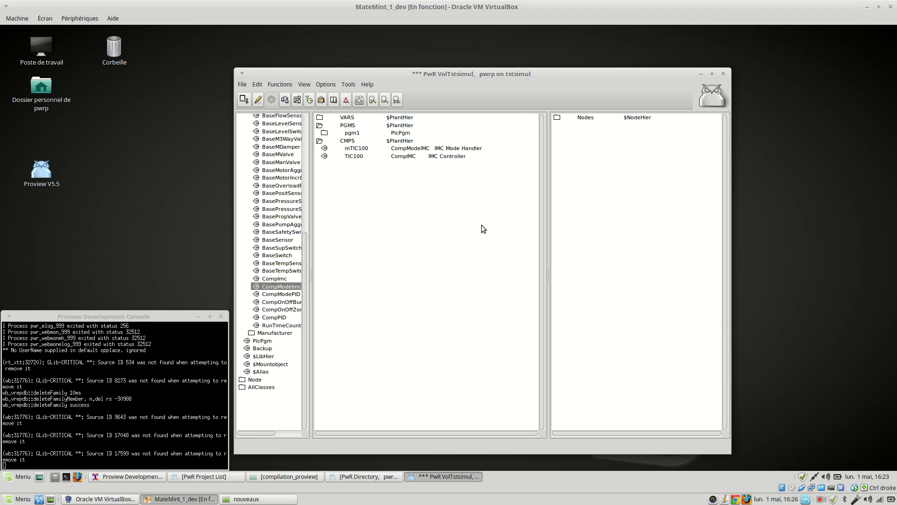
click(258, 101)
click(380, 290)
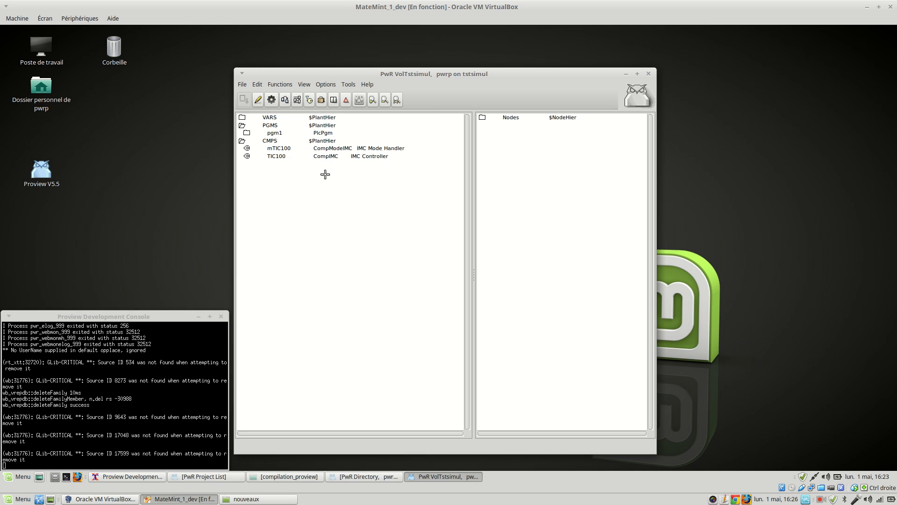
Step: Open the program of the pgm1 PlcPgm object under PGMS and bring its whole filter chain into view
click(356, 156)
drag(424, 78, 423, 74)
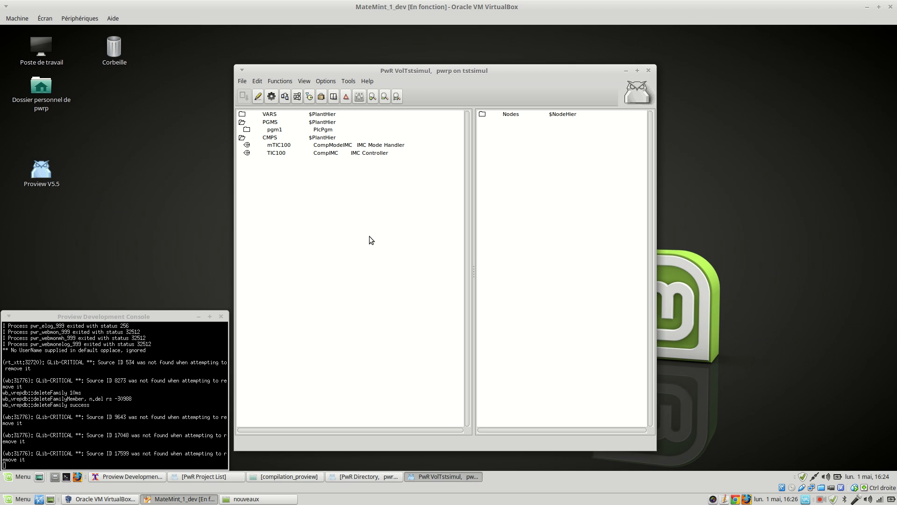
click(299, 129)
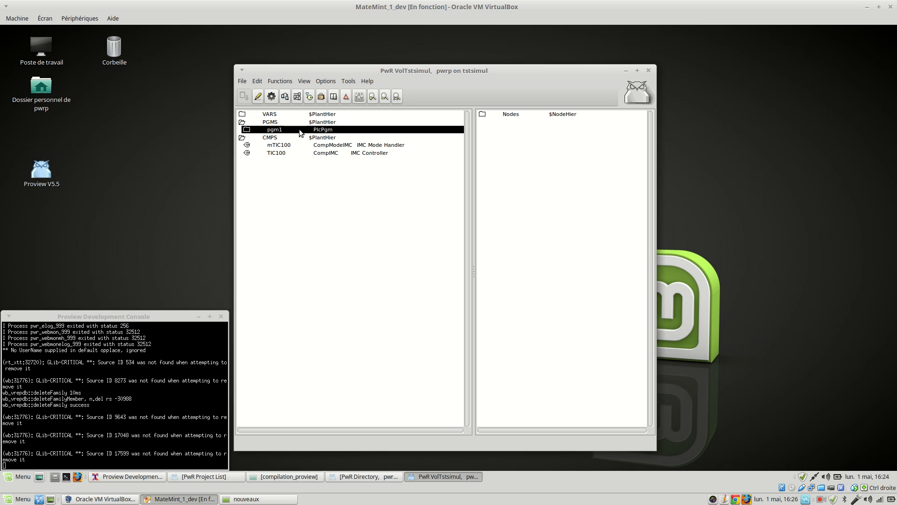
right_click(299, 129)
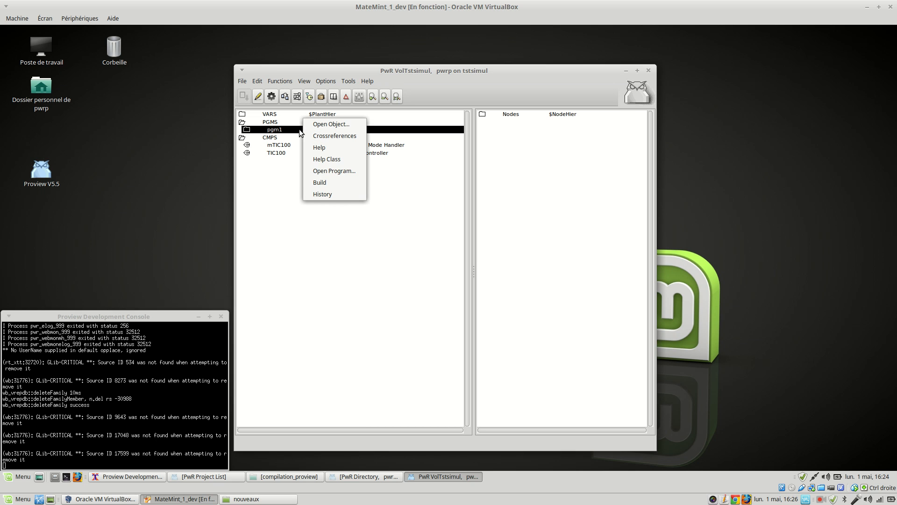
click(353, 173)
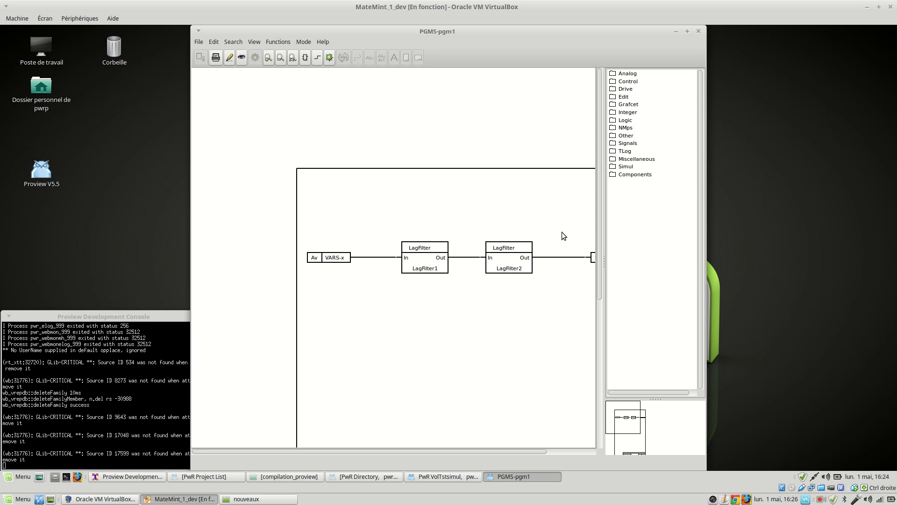
drag(624, 420, 632, 427)
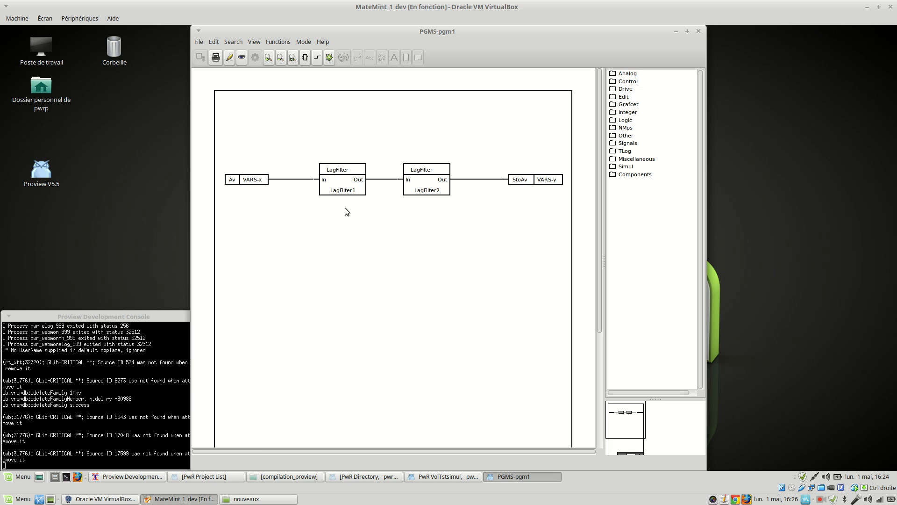
Step: Switch the pgm1 program to edit mode and place a Sim_Delay block from the Simul group below the filter chain
click(612, 175)
click(612, 166)
click(612, 167)
click(644, 182)
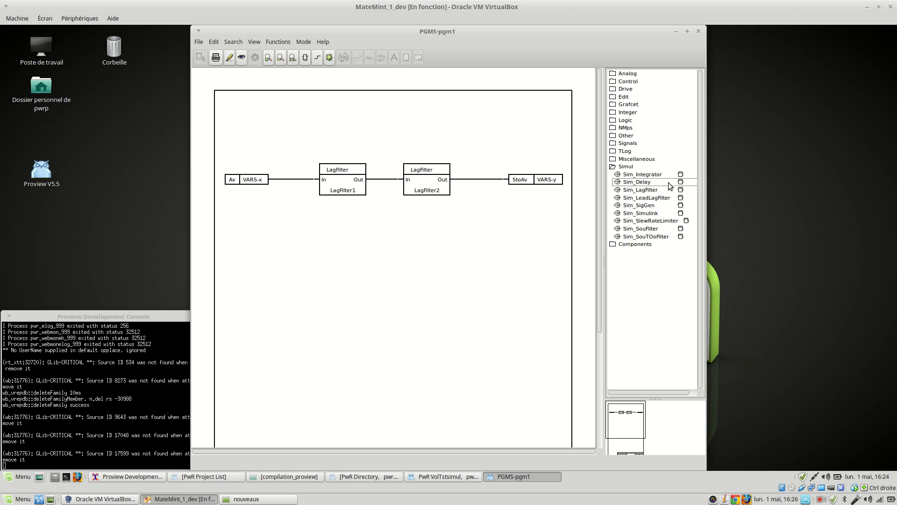
click(668, 183)
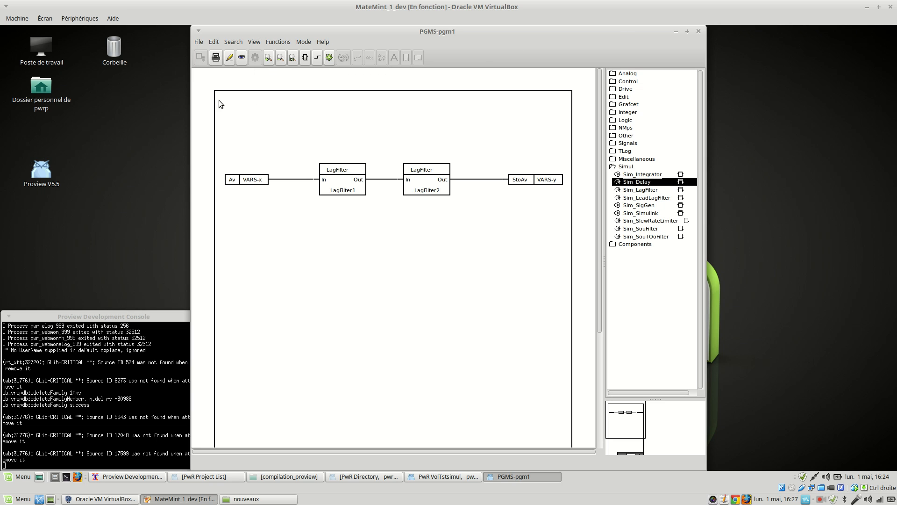
click(229, 58)
drag(670, 186, 400, 274)
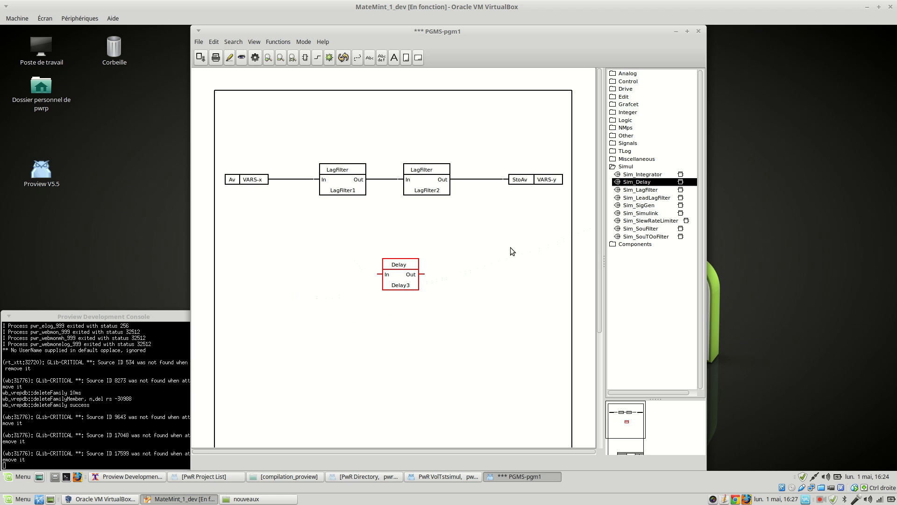
Step: Delete the connection between the LagFilter2 output and the VARS-y StoAv block
click(482, 180)
key(Delete)
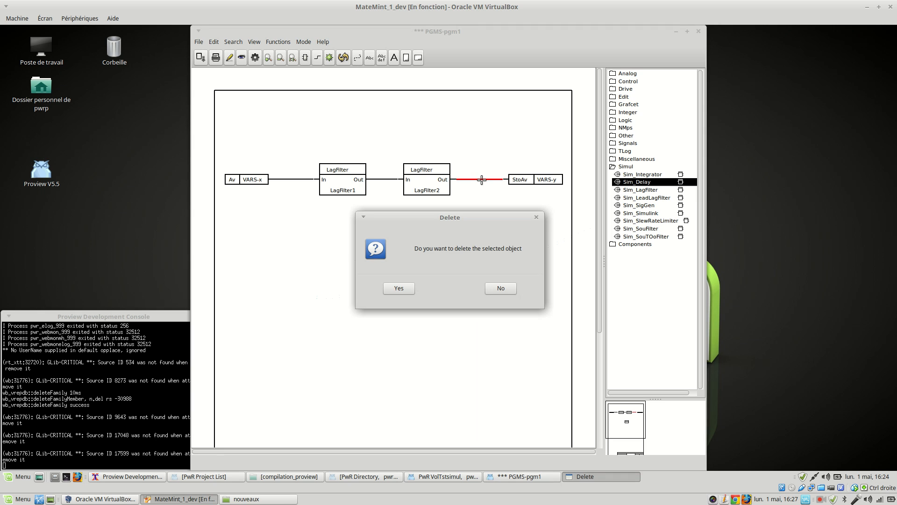
click(399, 288)
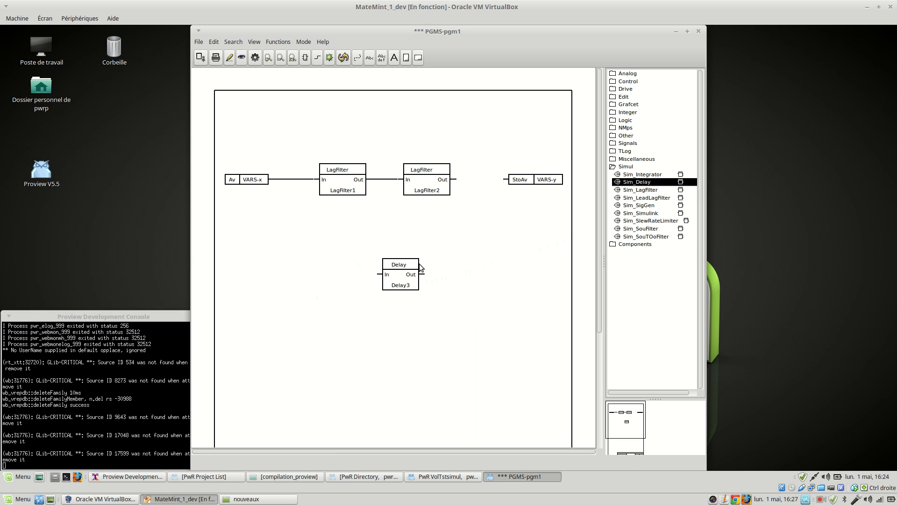
Step: Connect the LagFilter2 output to the input of the Delay block and align LagFilter2 with LagFilter1
drag(403, 275, 473, 252)
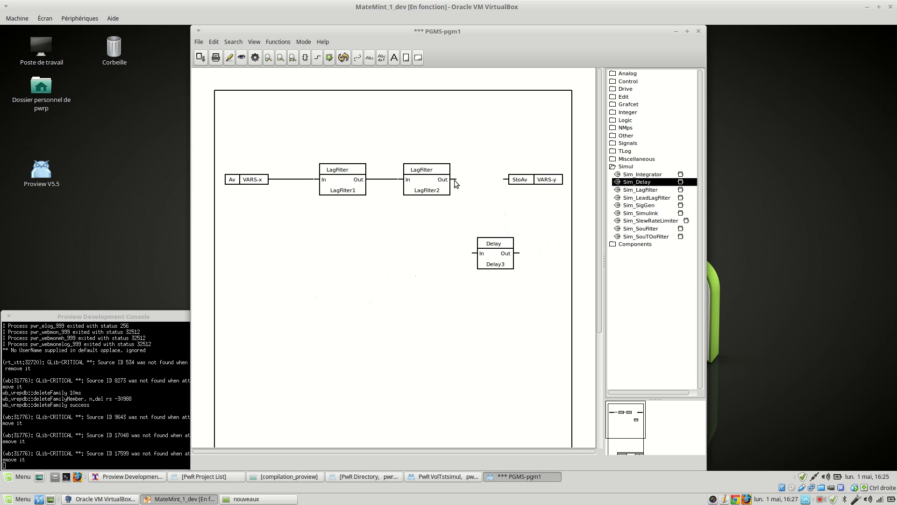
drag(454, 180, 474, 235)
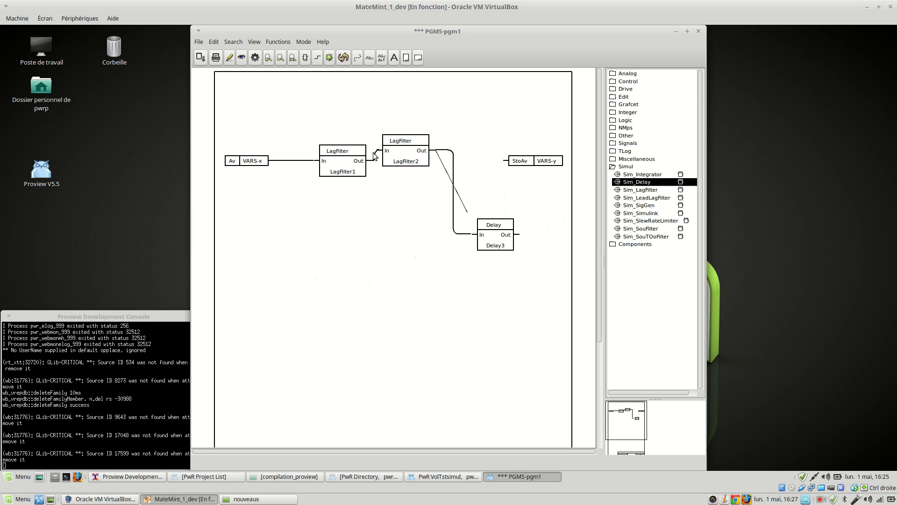
drag(399, 150, 401, 160)
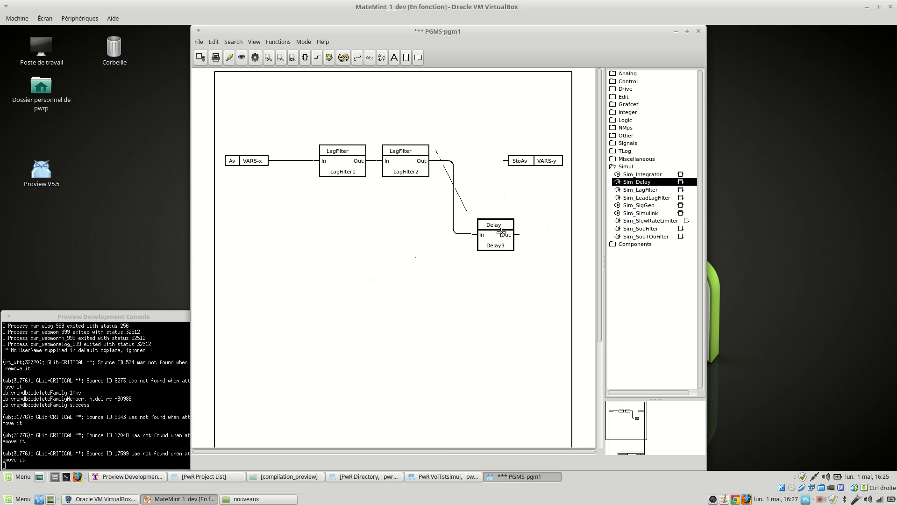
Step: Move LagFilter1, LagFilter2 and the Delay block down into one row in the lower part of the sheet
drag(333, 163, 311, 364)
drag(409, 173, 398, 374)
drag(497, 238, 465, 364)
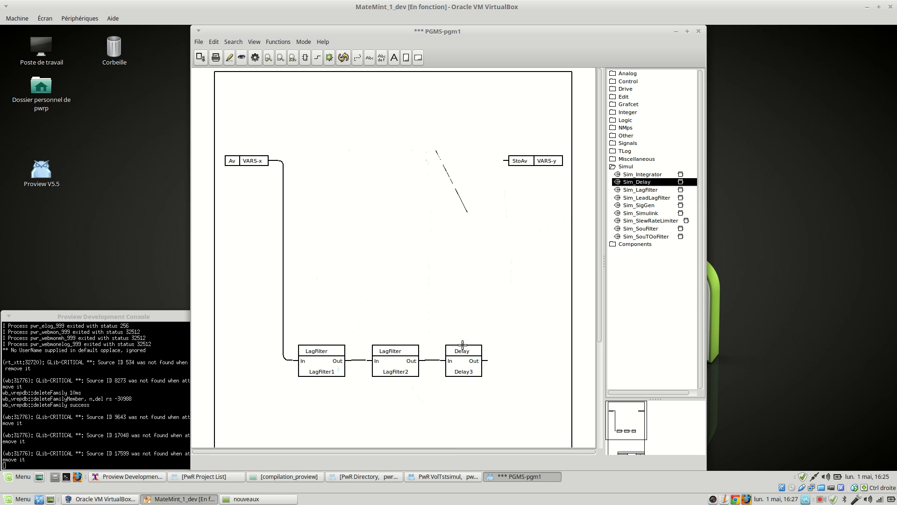
Step: Set the Delay attribute of the Delay block to 3 and close its object editor
double_click(461, 371)
click(435, 158)
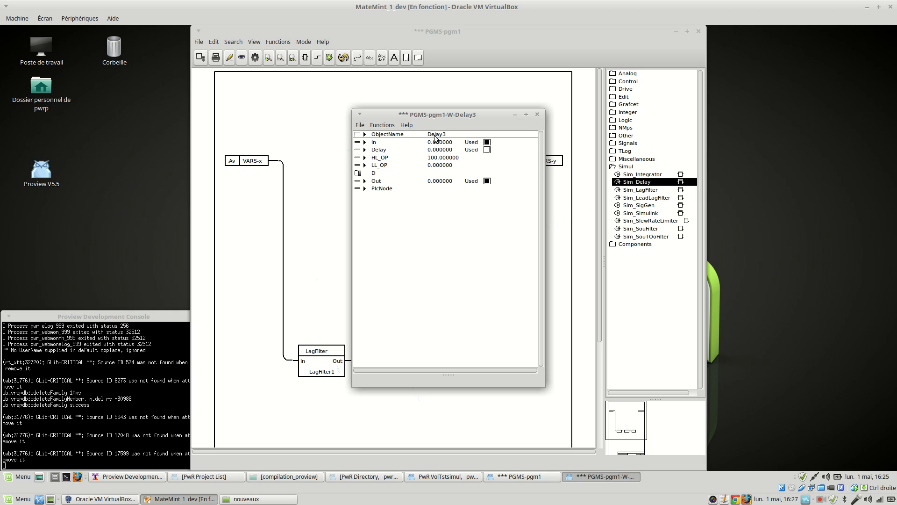
click(440, 151)
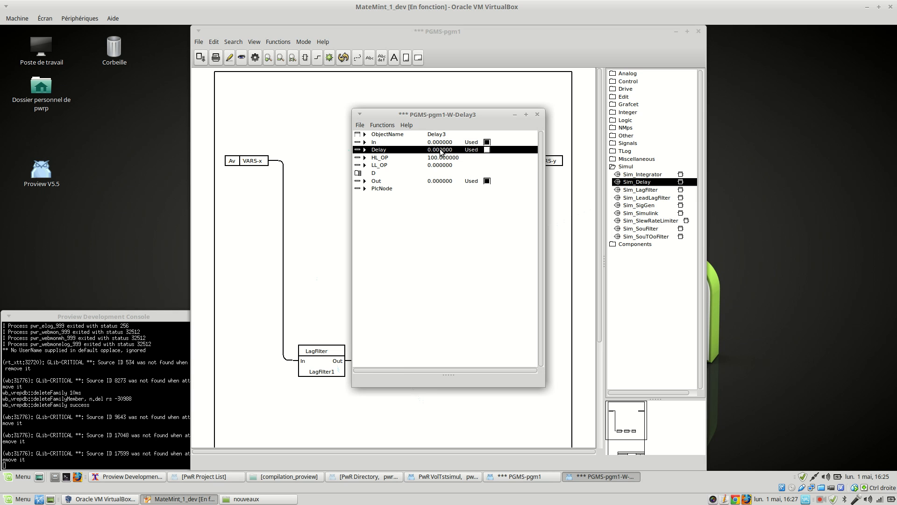
double_click(440, 151)
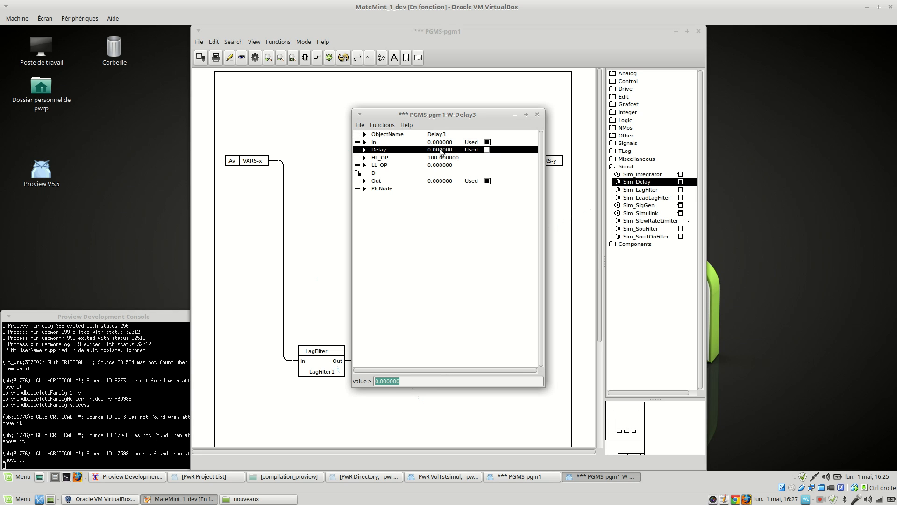
text(3)
key(Return)
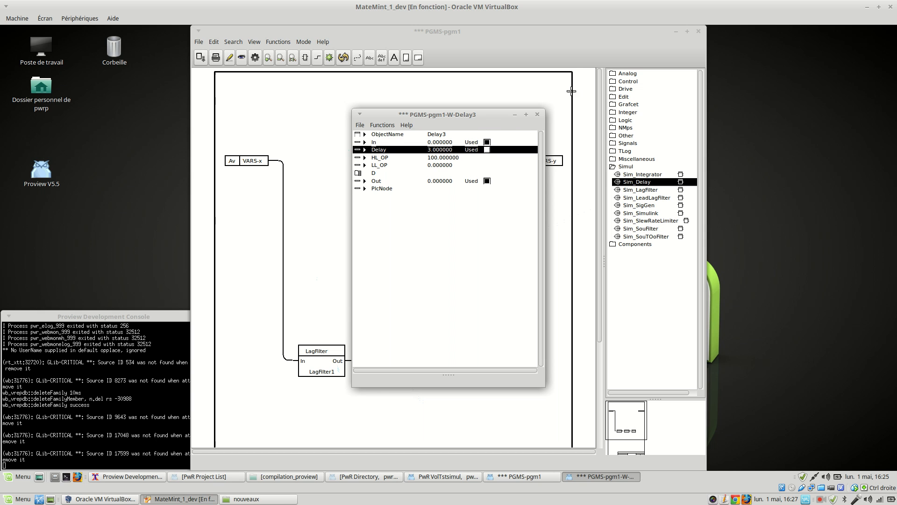
click(538, 115)
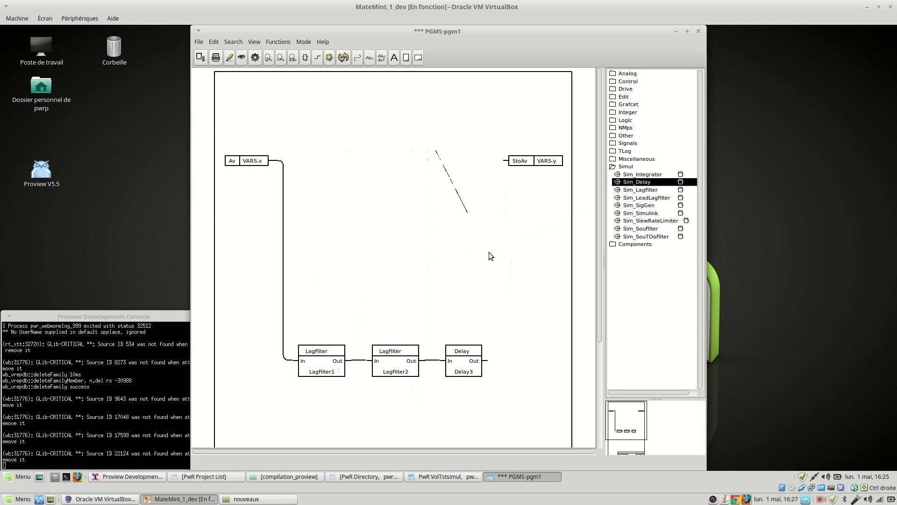
Step: Delete the VARS-x Av block and the VARS-y StoAv block from the program
click(248, 160)
key(Delete)
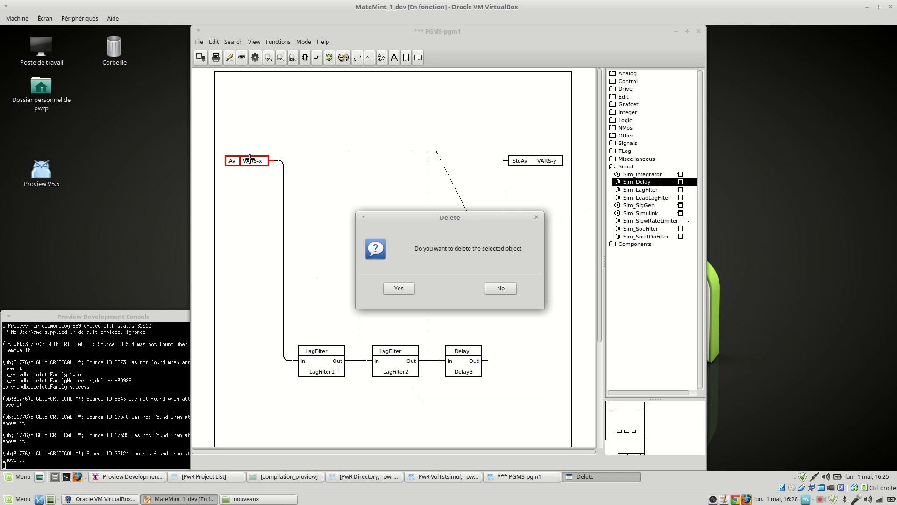
click(399, 288)
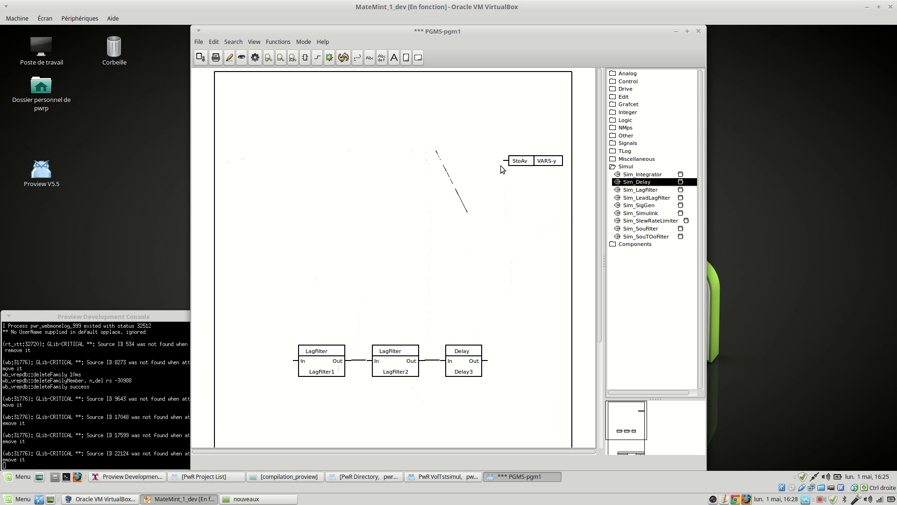
click(542, 156)
key(Delete)
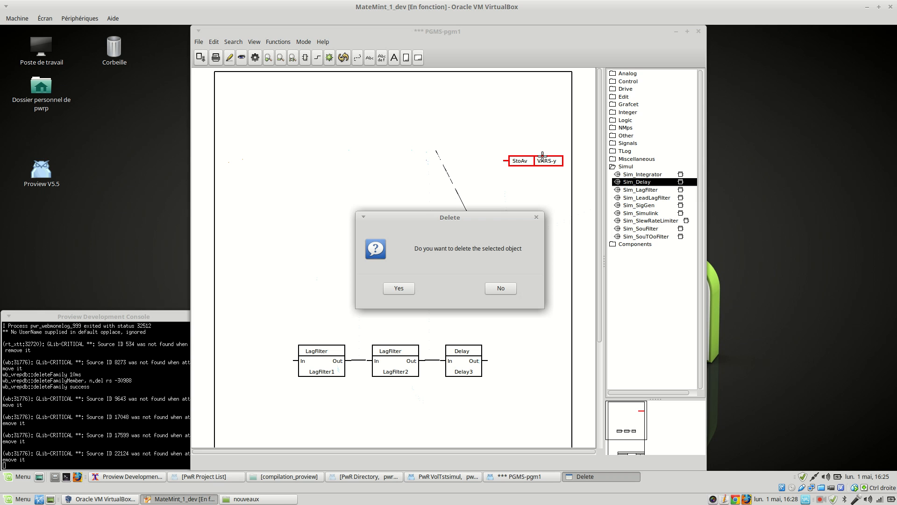
click(387, 290)
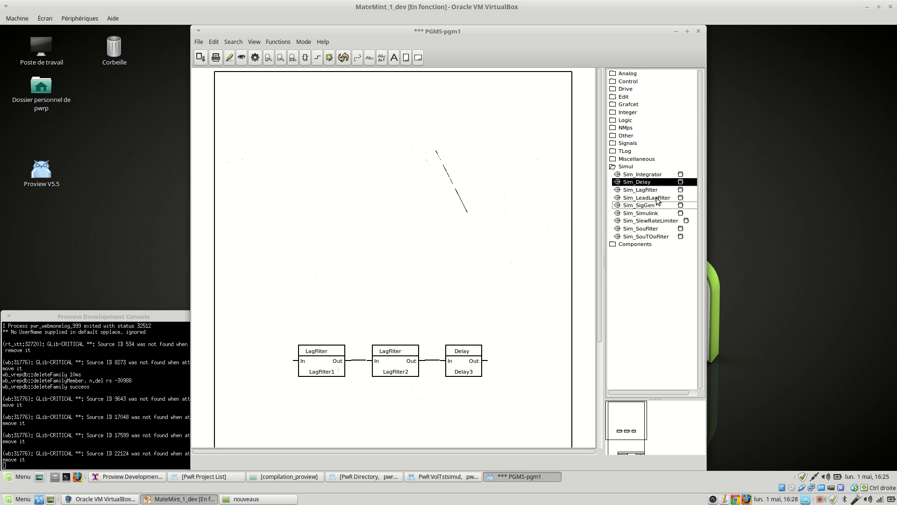
Step: Look through the Control, Components, Analog and Simul block groups for an IMC controller
click(613, 167)
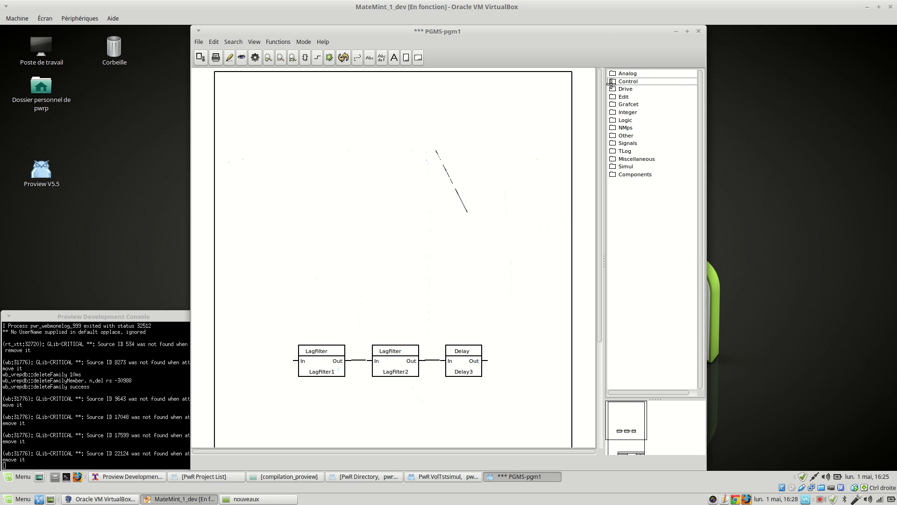
click(612, 82)
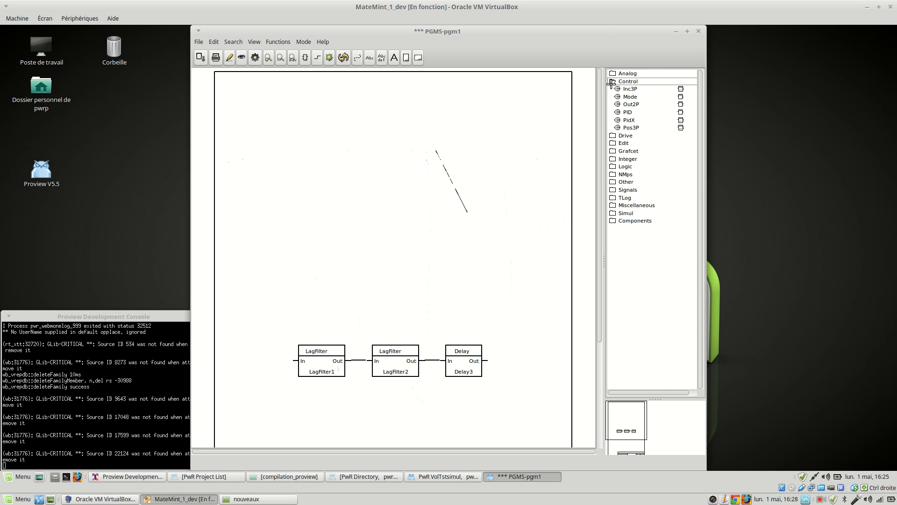
click(612, 81)
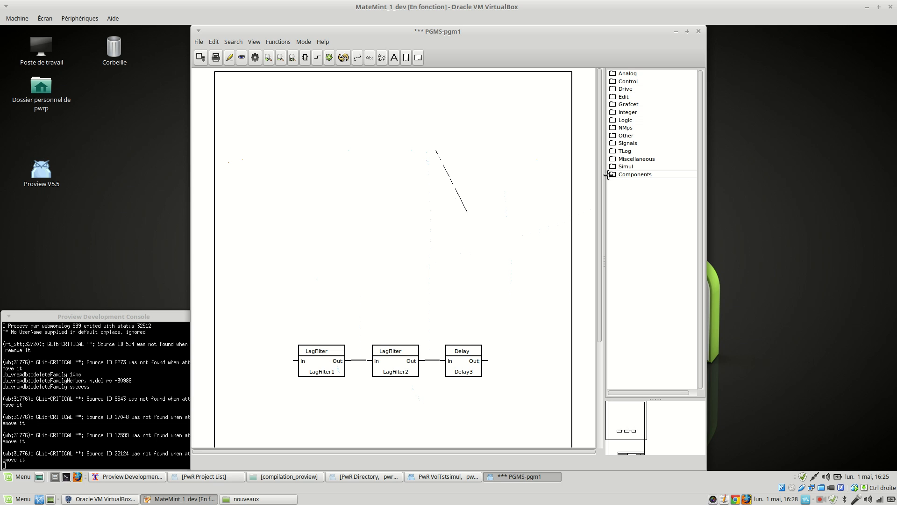
click(608, 175)
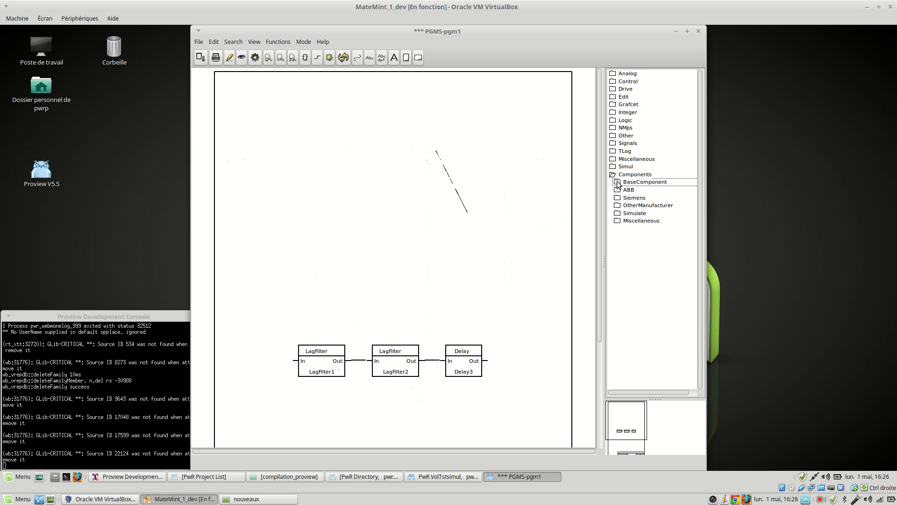
click(612, 74)
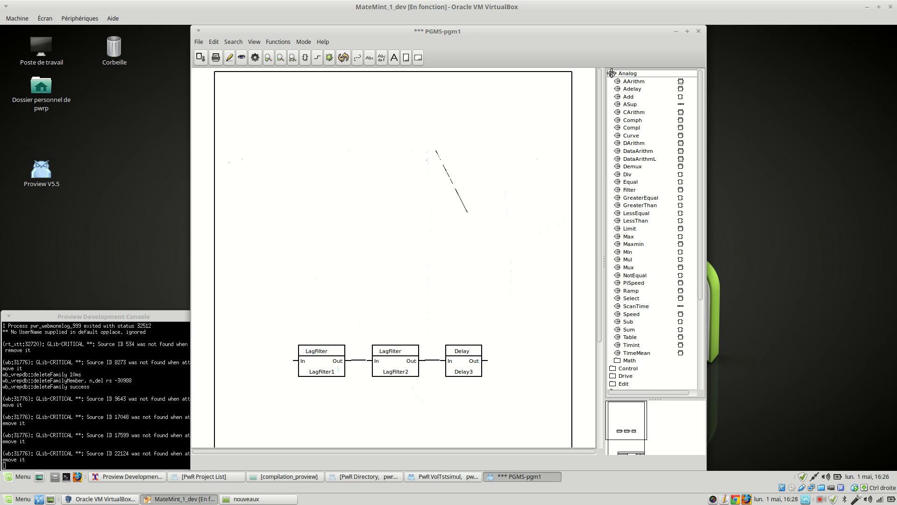
click(612, 73)
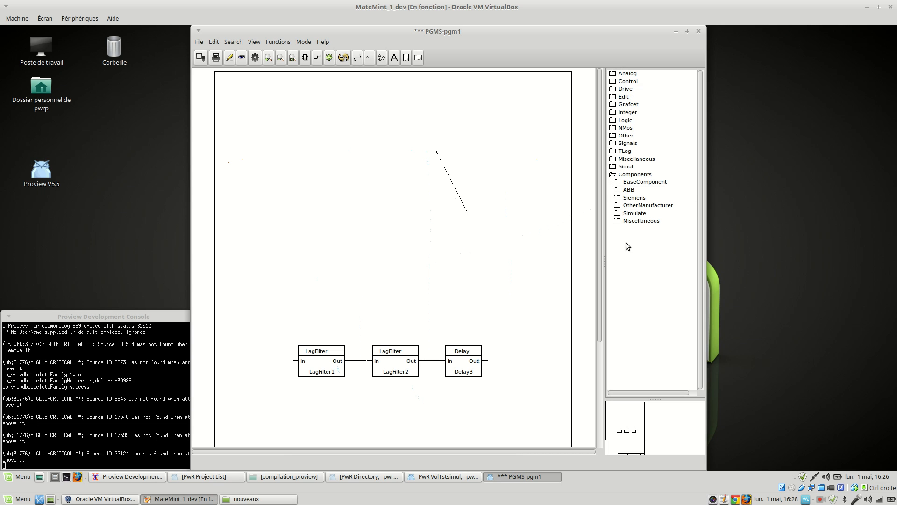
click(612, 168)
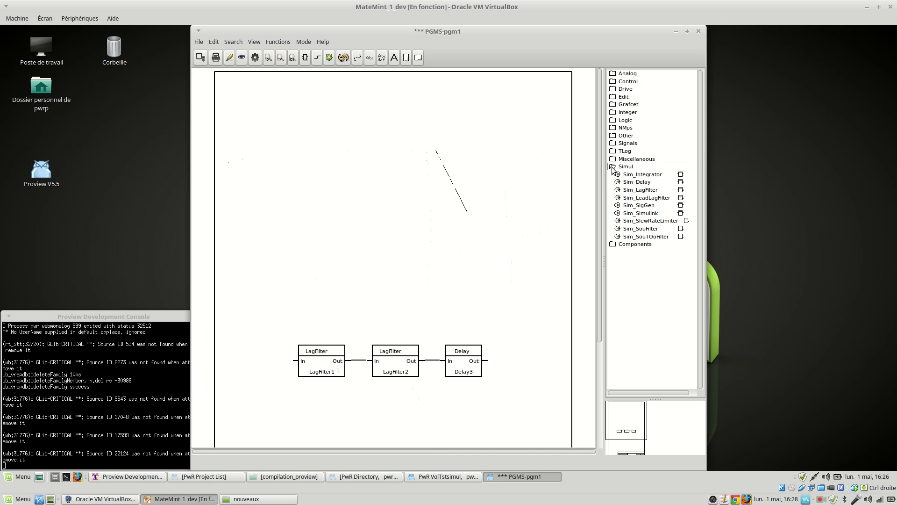
click(613, 168)
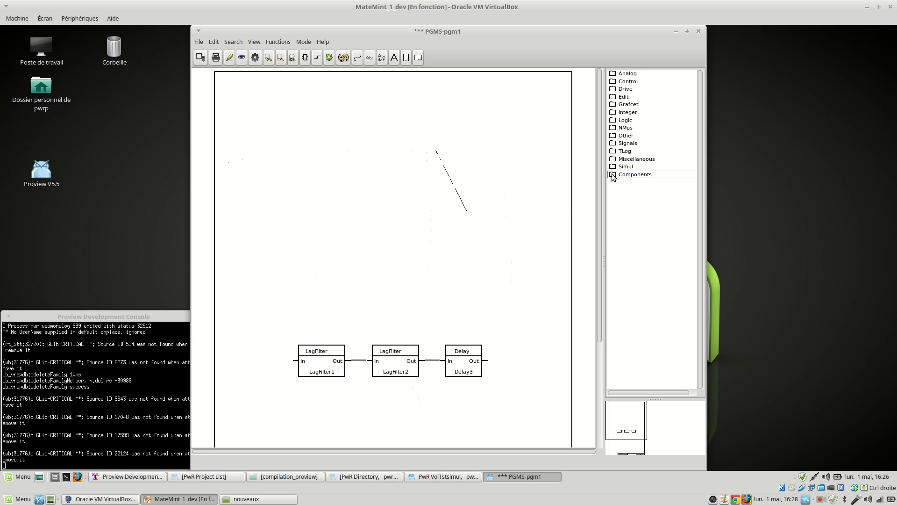
Step: Place a CompImc_Fo block from the BaseComponent group of Components above the filter chain
click(613, 175)
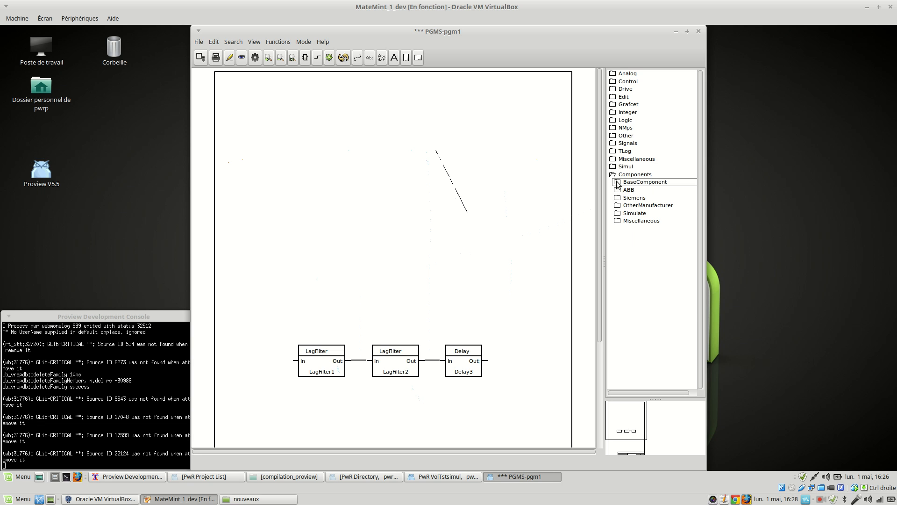
click(617, 183)
scroll(652, 236, down, 6)
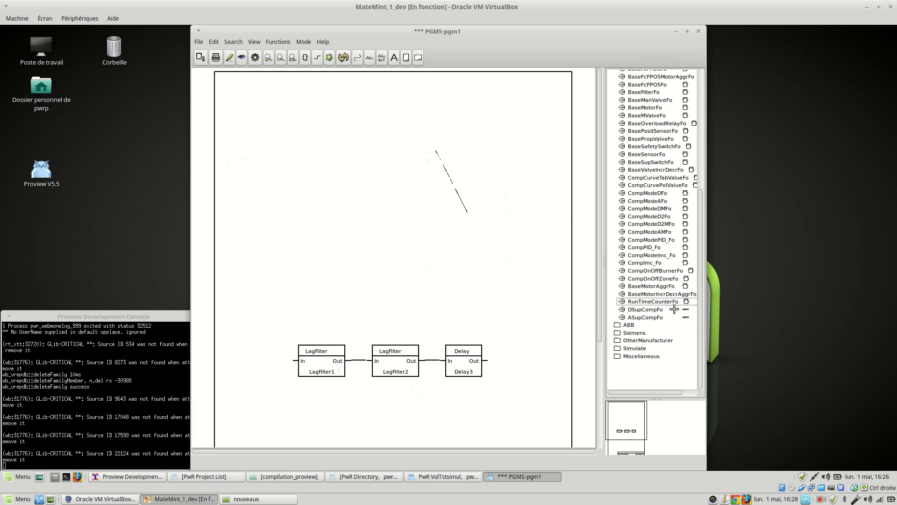
click(670, 267)
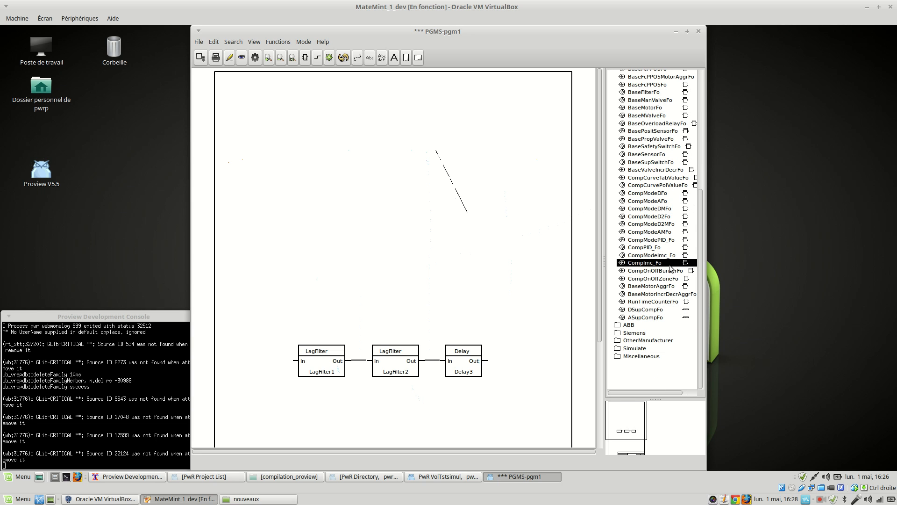
drag(670, 268, 364, 192)
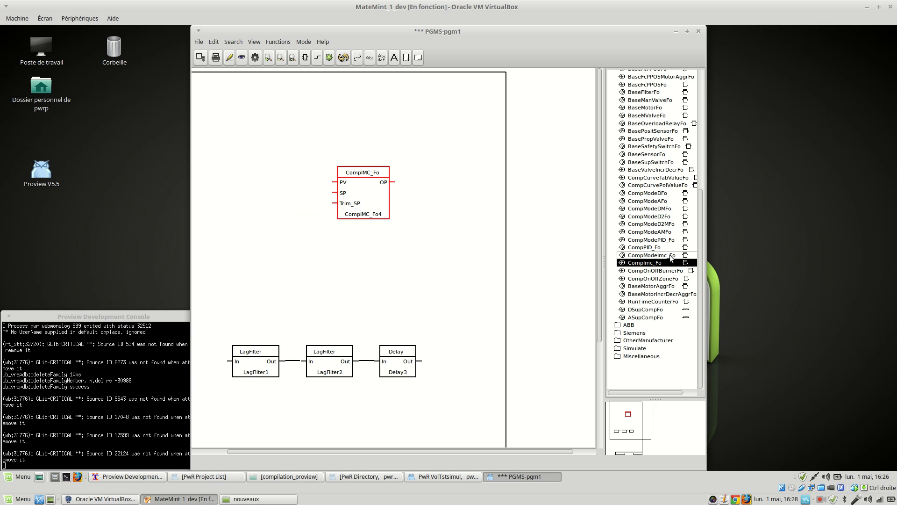
Step: Place a CompModeImc_Fo block to the left of the CompIMC_Fo block and connect the controller's OP output to the LagFilter1 input
drag(671, 256, 331, 196)
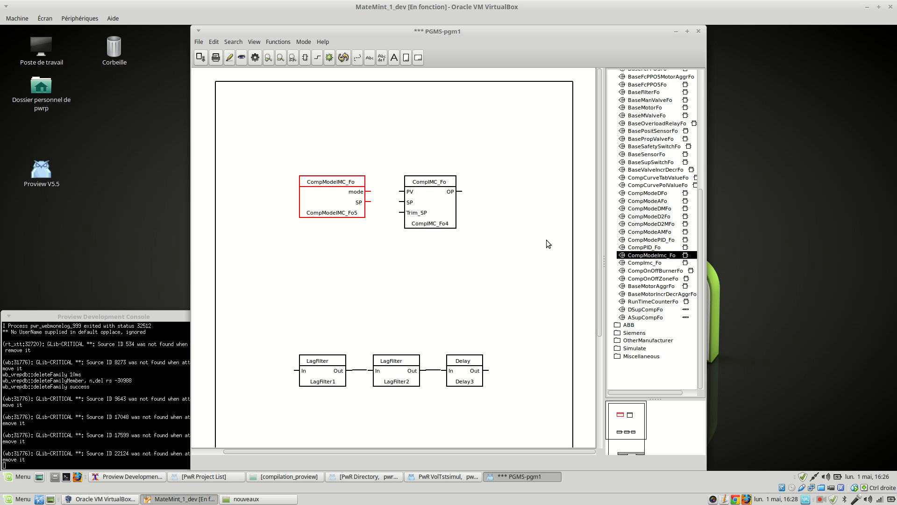
drag(457, 222, 468, 223)
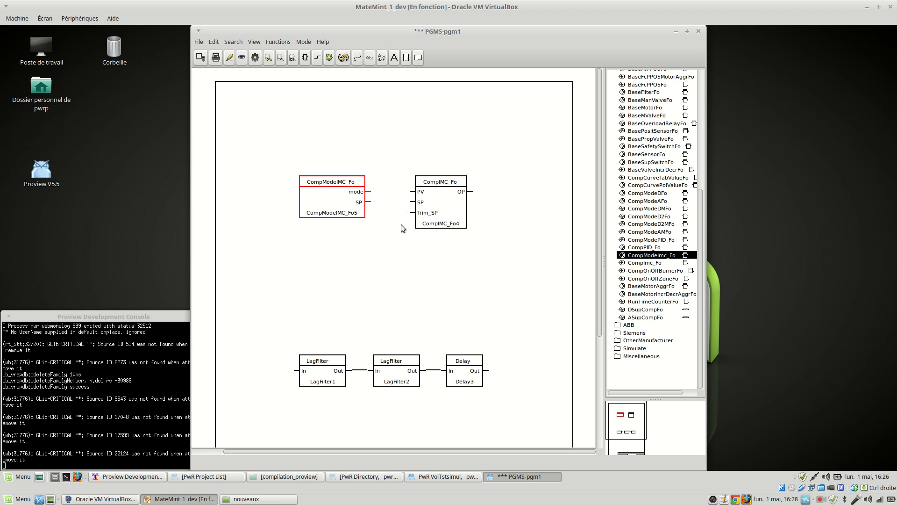
click(455, 212)
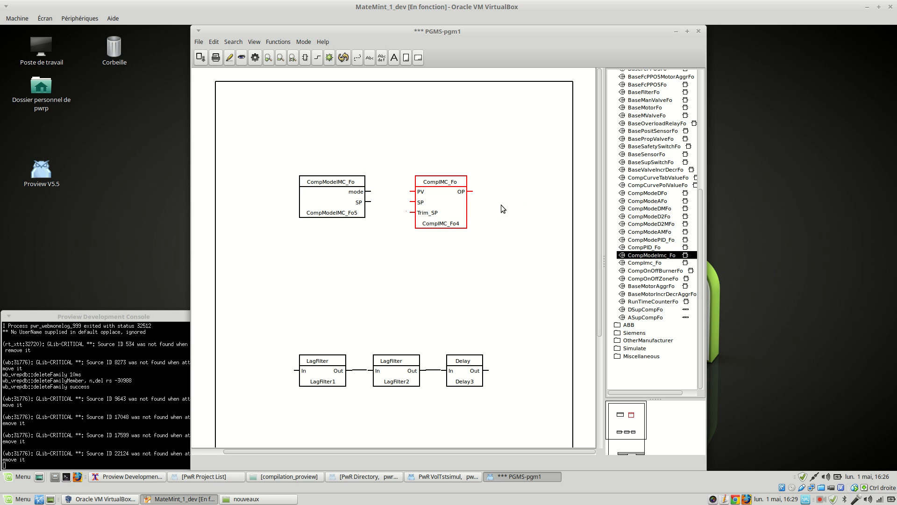
drag(469, 191, 296, 371)
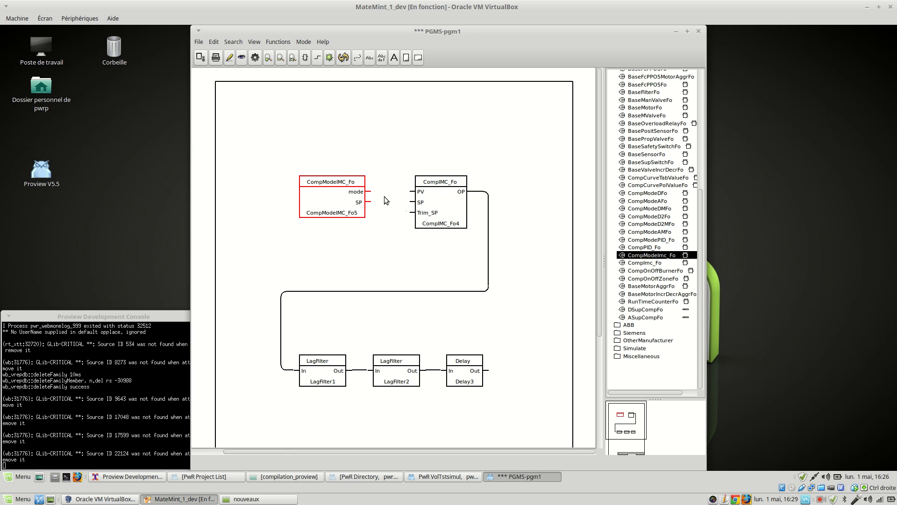
Step: Enable the Man_OP and aut outputs of the CompModeIMC_Fo block as used and close its object editor
double_click(327, 201)
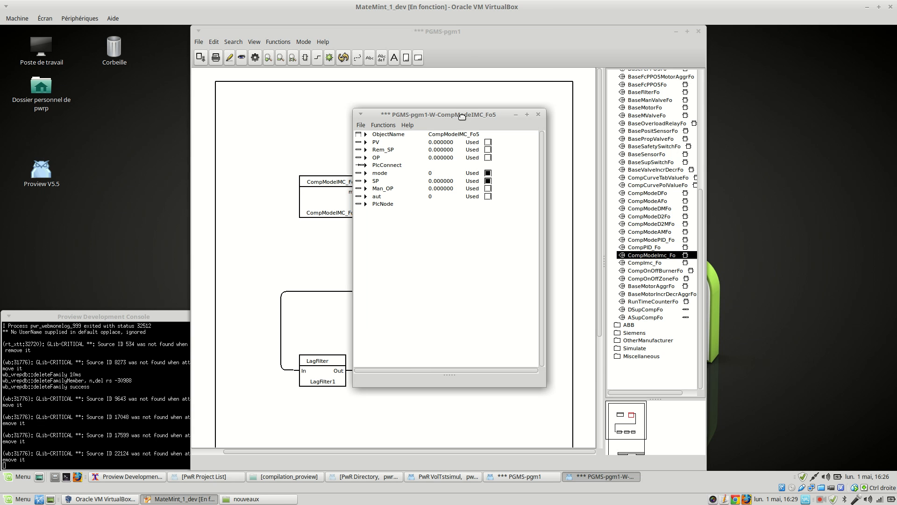
drag(461, 116, 611, 64)
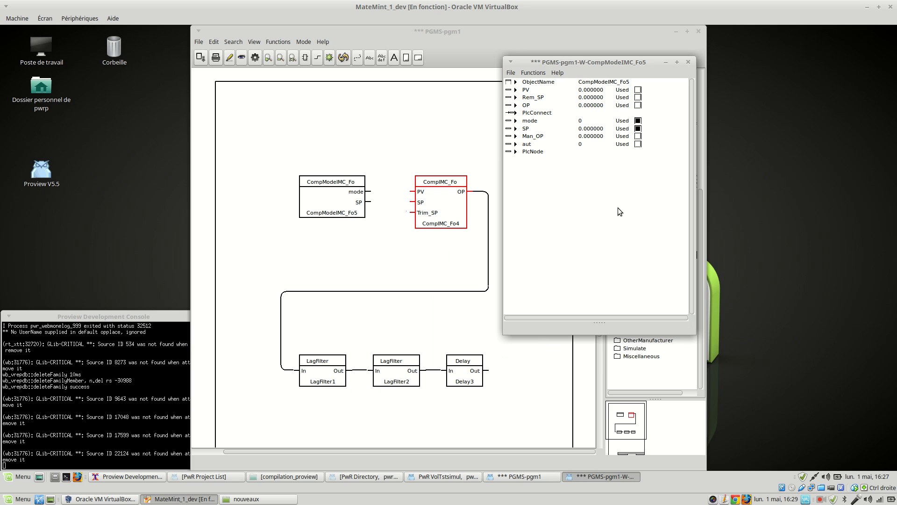
click(635, 137)
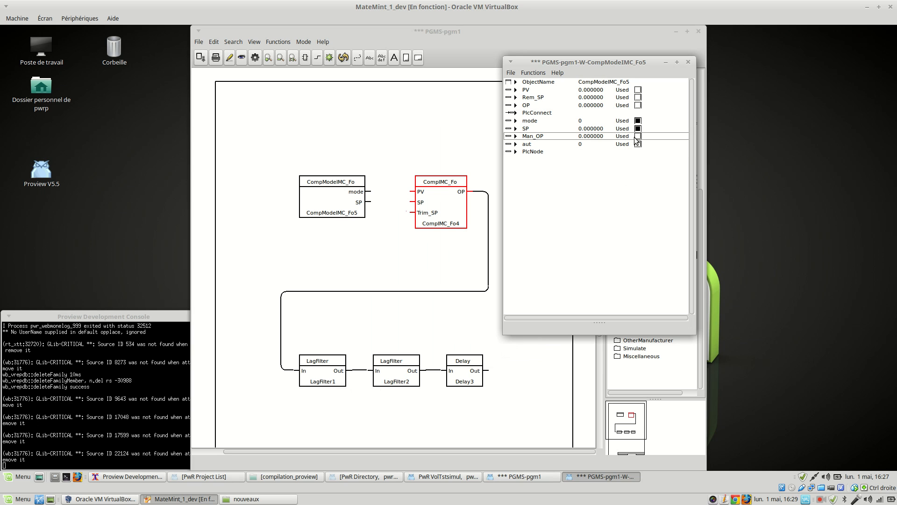
click(638, 137)
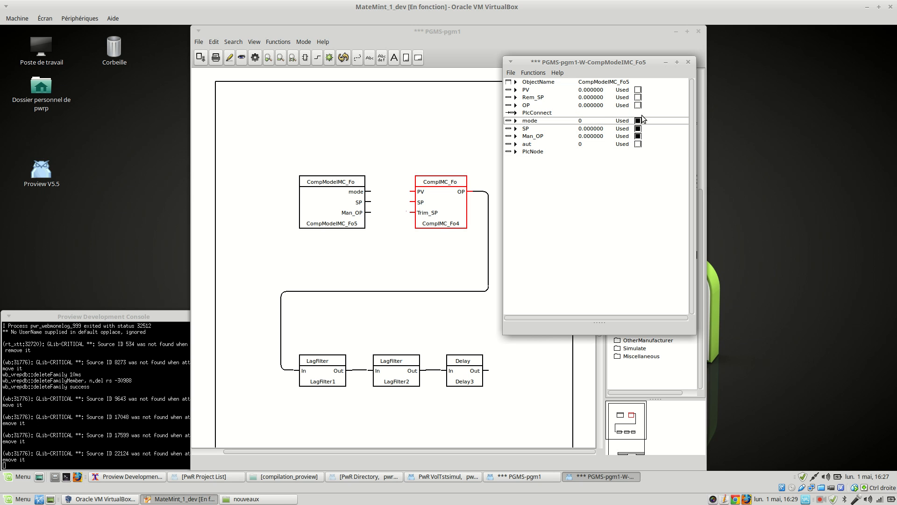
click(638, 144)
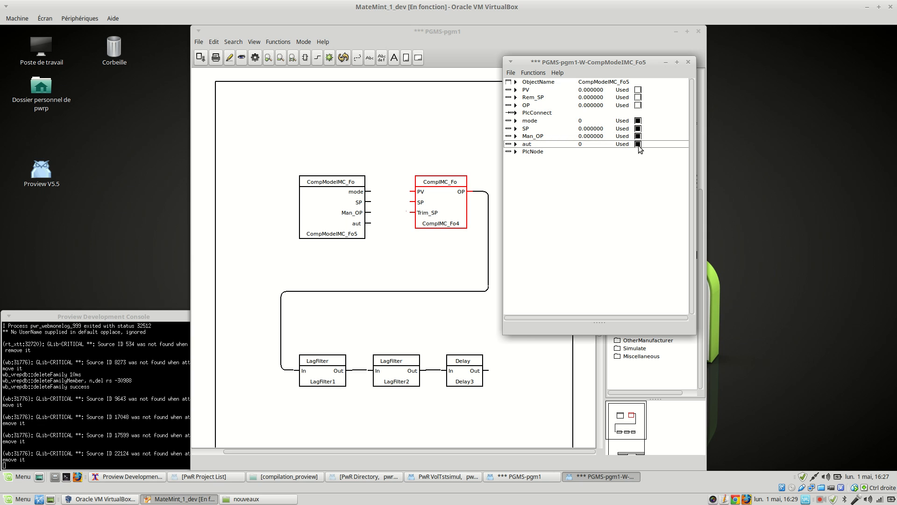
click(688, 62)
Step: Mark the CompIMC_Fo block's Man_OP and aut inputs as used and shift the block slightly upward
double_click(431, 213)
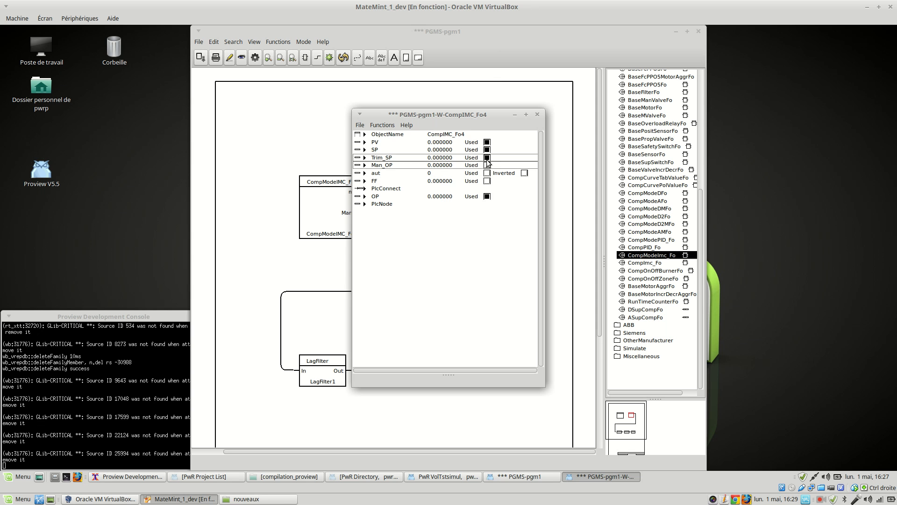
drag(430, 115, 589, 88)
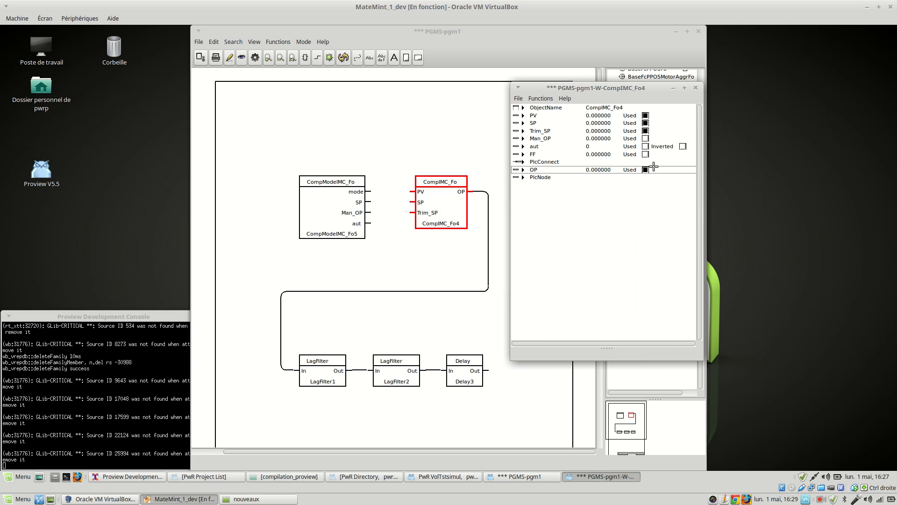
click(646, 139)
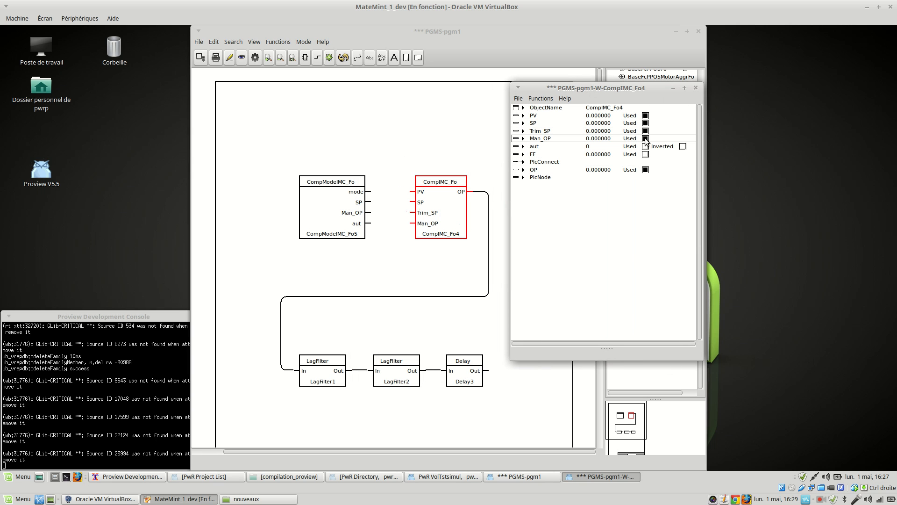
click(646, 147)
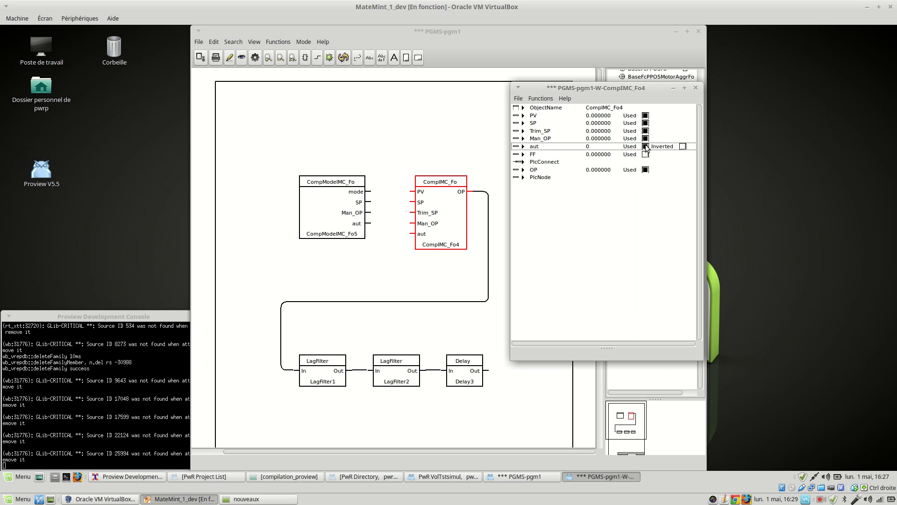
drag(451, 228, 449, 216)
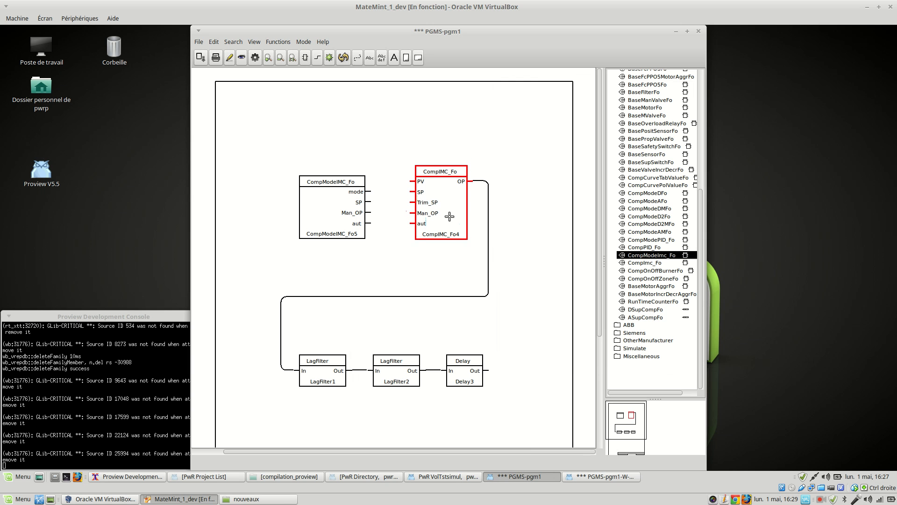
Step: Disable the mode output of the CompModeIMC_Fo block and close its object editor
double_click(321, 220)
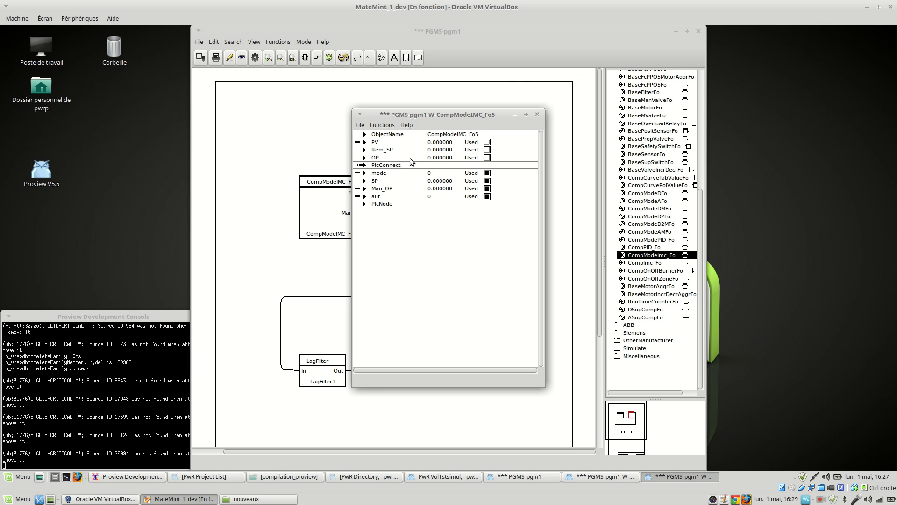
click(486, 173)
click(537, 115)
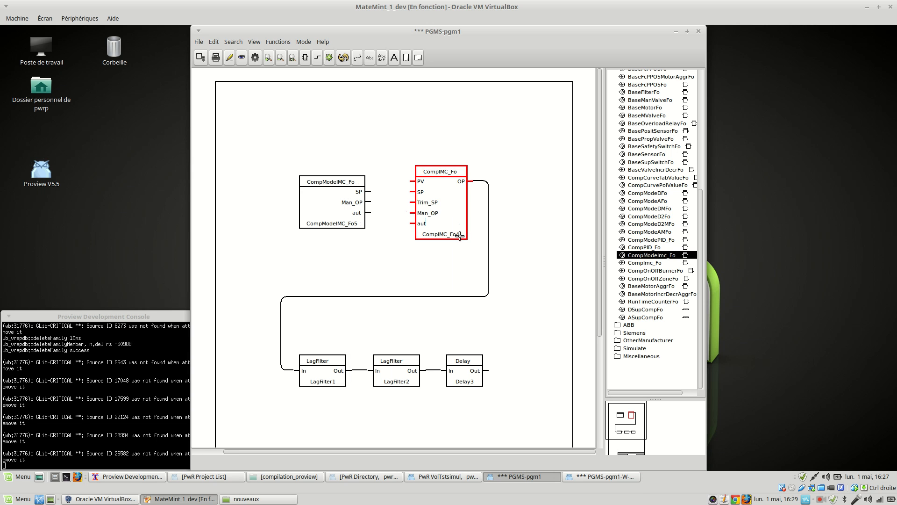
Step: Disable the Trim_SP input of the CompIMC_Fo block and align its remaining inputs with the mode handler's outputs
drag(450, 218, 440, 202)
double_click(440, 202)
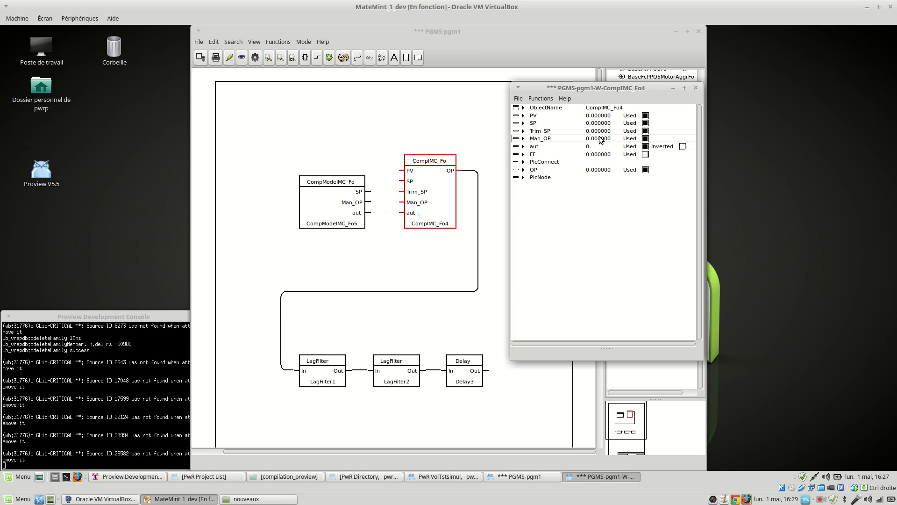
click(645, 131)
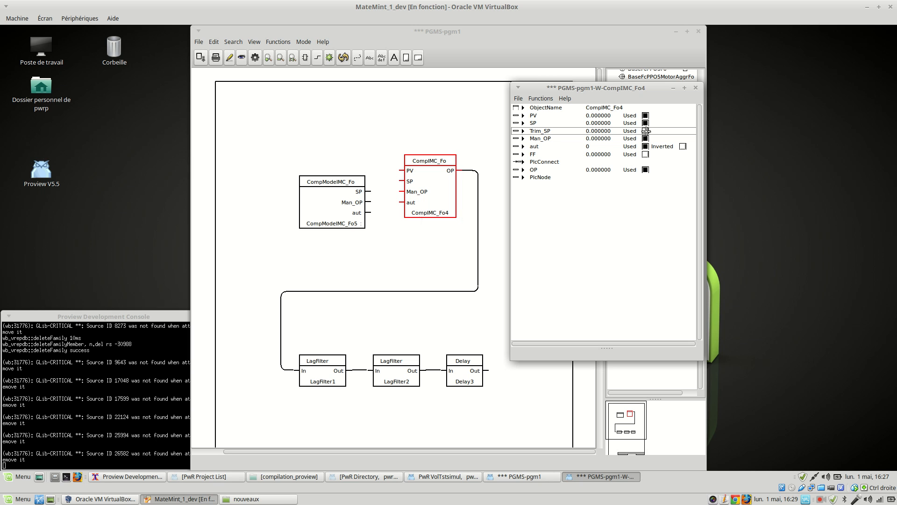
drag(432, 196, 436, 208)
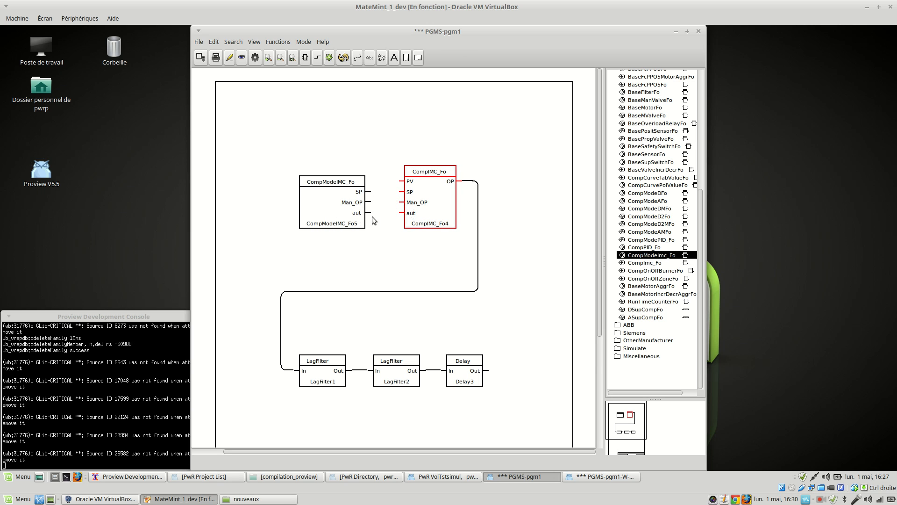
Step: Connect the mode handler's SP, Man_OP and aut outputs to the matching controller inputs and enable the mode handler's PV and OP inputs
drag(369, 191, 403, 192)
drag(371, 213, 400, 203)
double_click(322, 221)
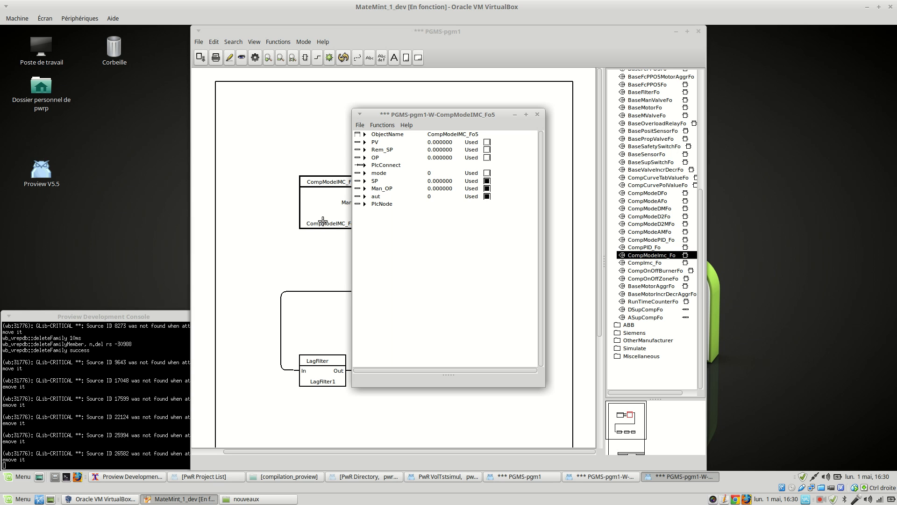
click(487, 158)
click(537, 115)
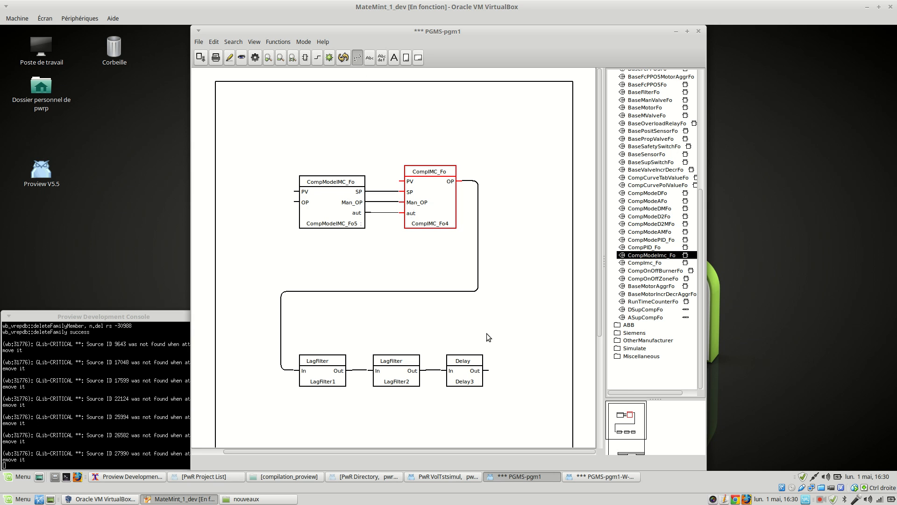
Step: Add feedback connections from the Delay output to both PV inputs and from the controller's OP output to the mode handler's OP input
drag(488, 370, 400, 181)
drag(485, 370, 294, 191)
drag(459, 181, 295, 201)
Step: Save the pgm1 program and close its editor window
click(200, 61)
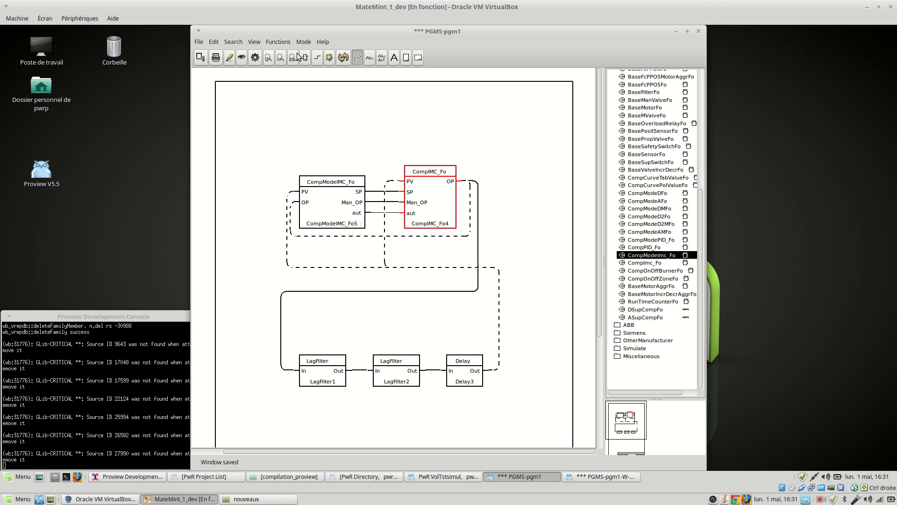
click(699, 31)
click(380, 307)
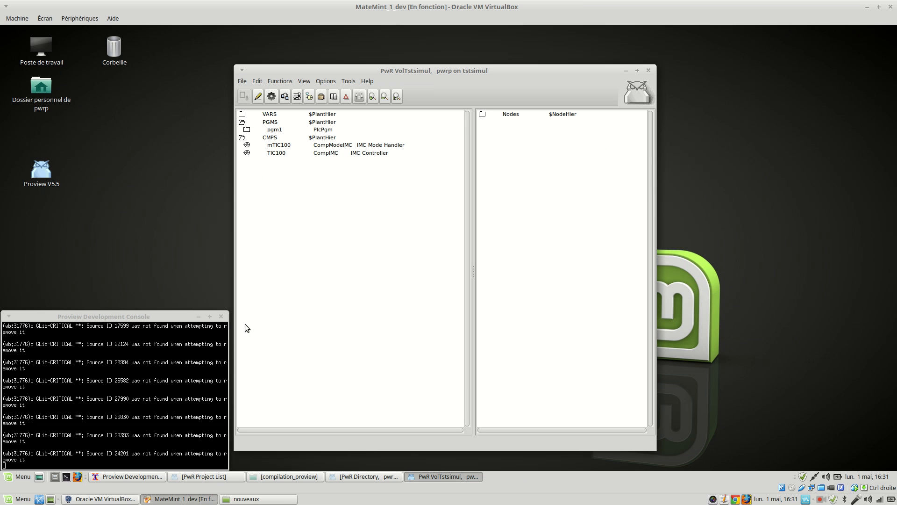
Step: Switch the VolTstsimul volume to edit mode and open the object editor of the TIC100 IMC controller
click(258, 97)
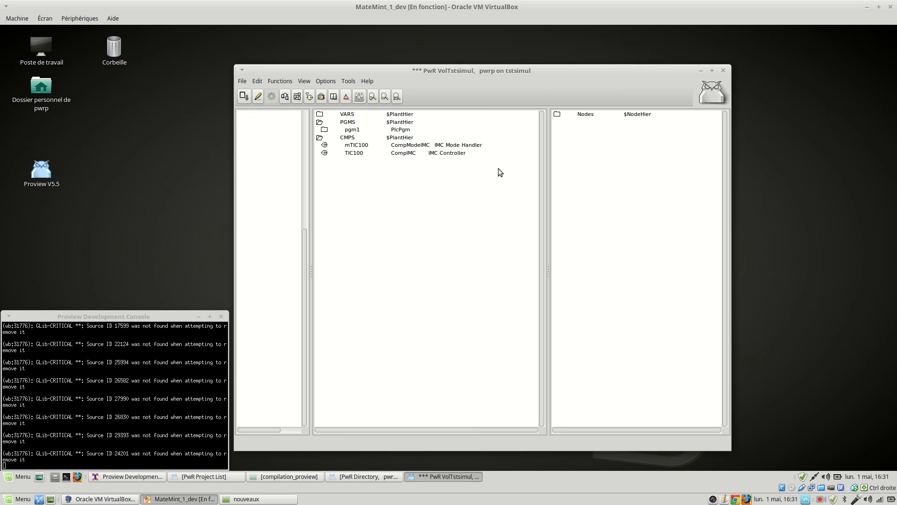
click(475, 155)
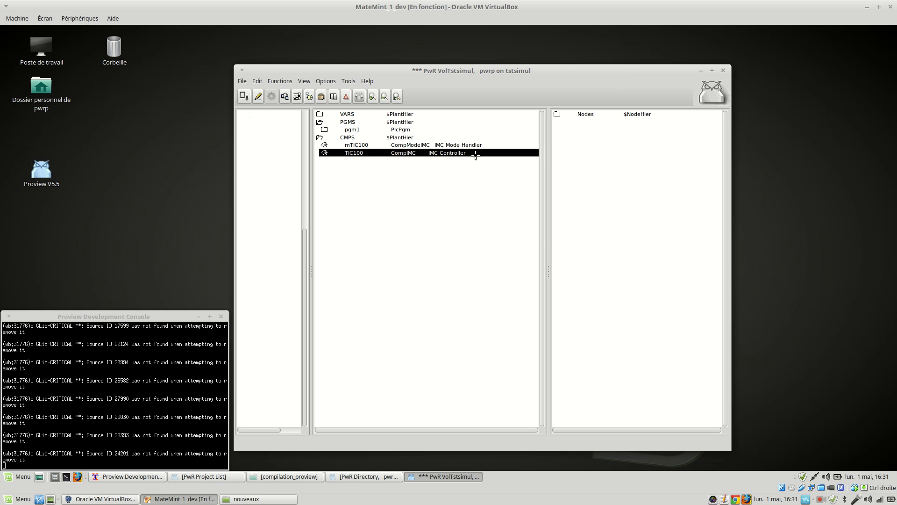
right_click(476, 154)
click(498, 149)
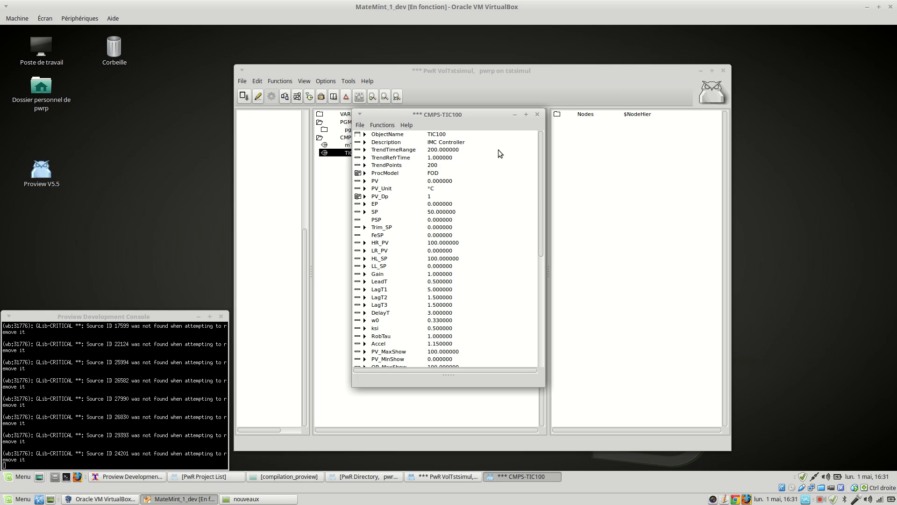
Step: Set TIC100's LagT1 to 3 and LeadT to 0
scroll(495, 233, down, 3)
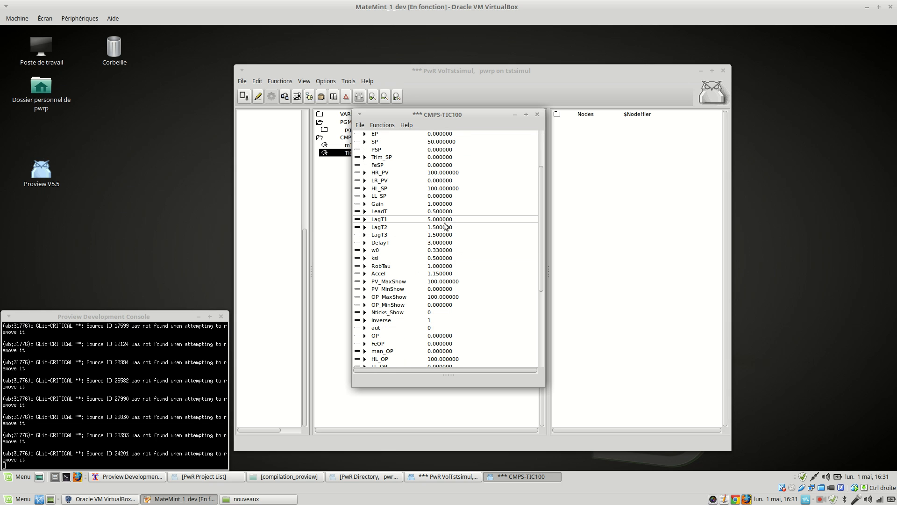
click(445, 220)
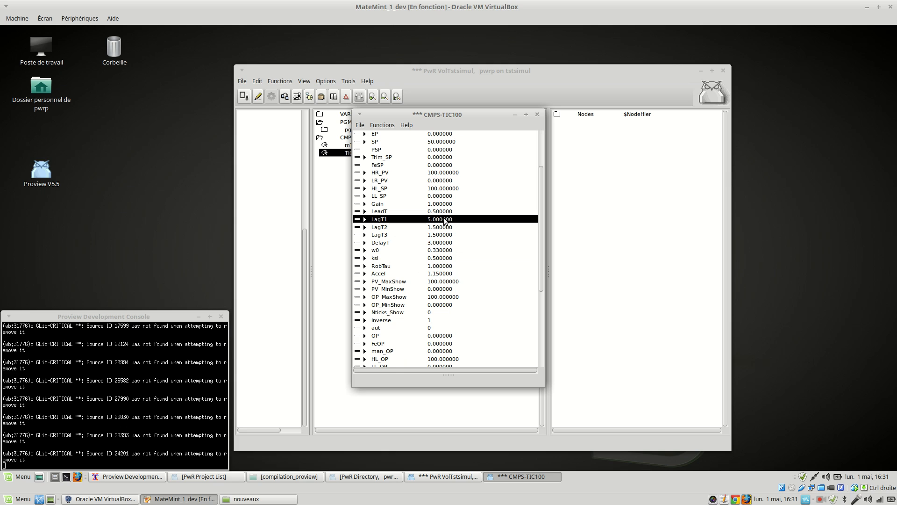
click(444, 213)
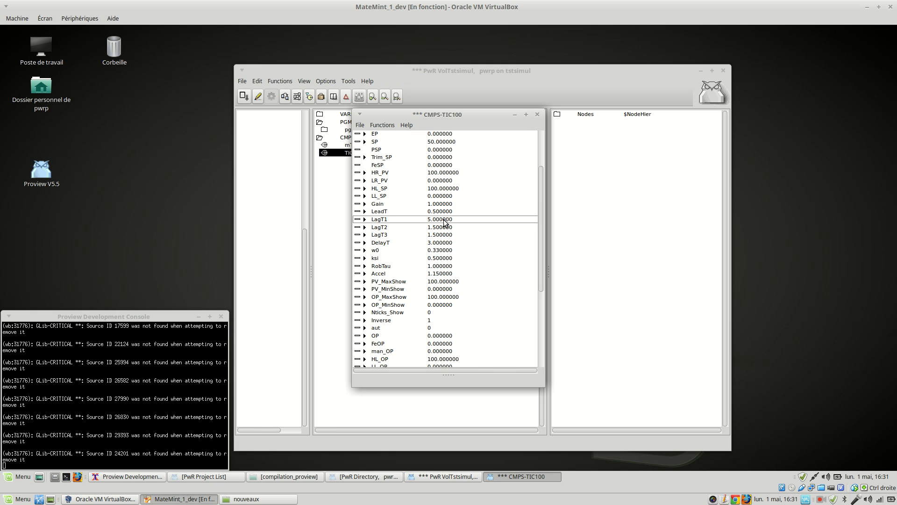
click(444, 220)
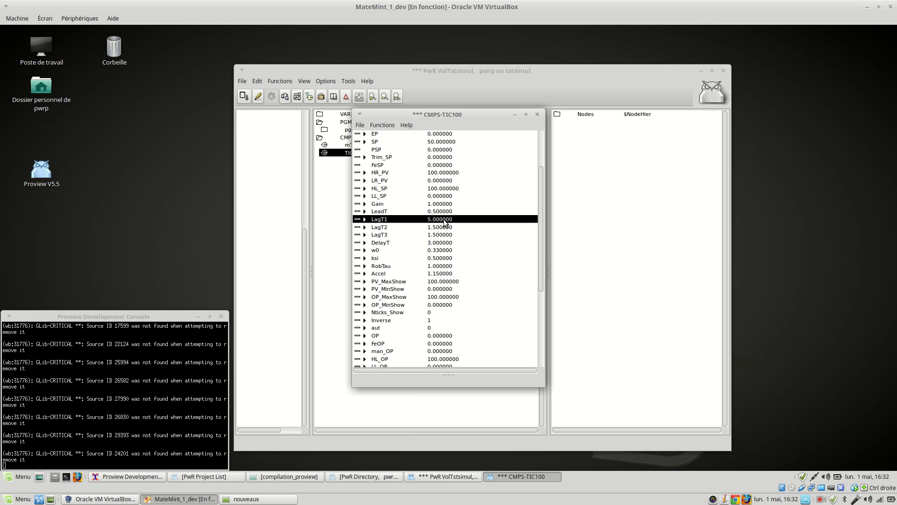
double_click(445, 220)
text(3)
key(Return)
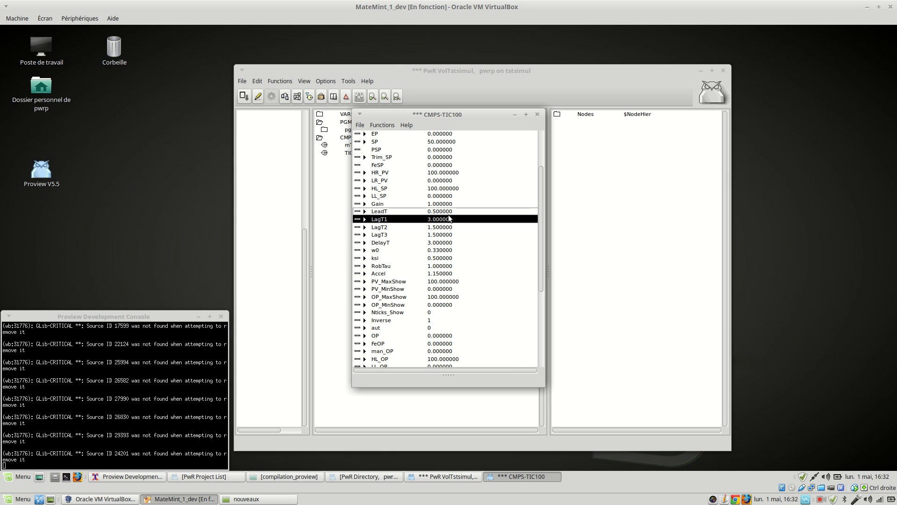
click(449, 213)
double_click(449, 213)
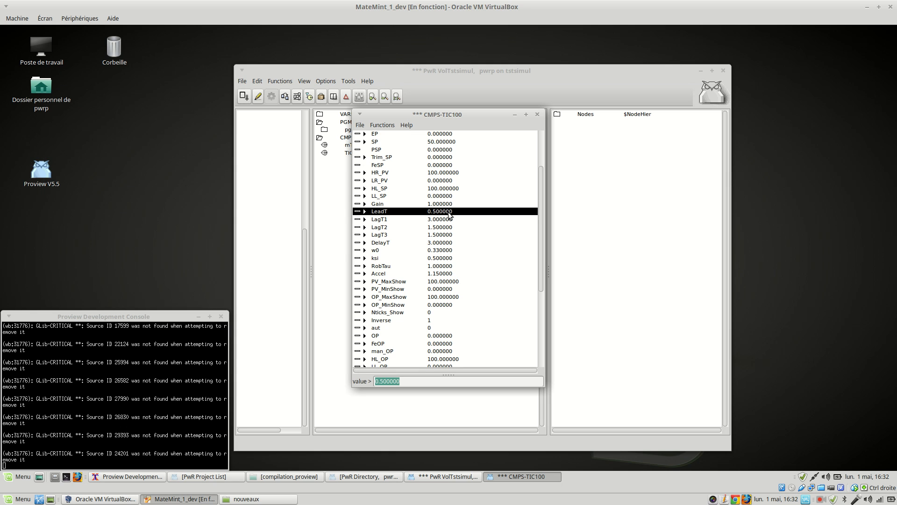
text(0)
key(Return)
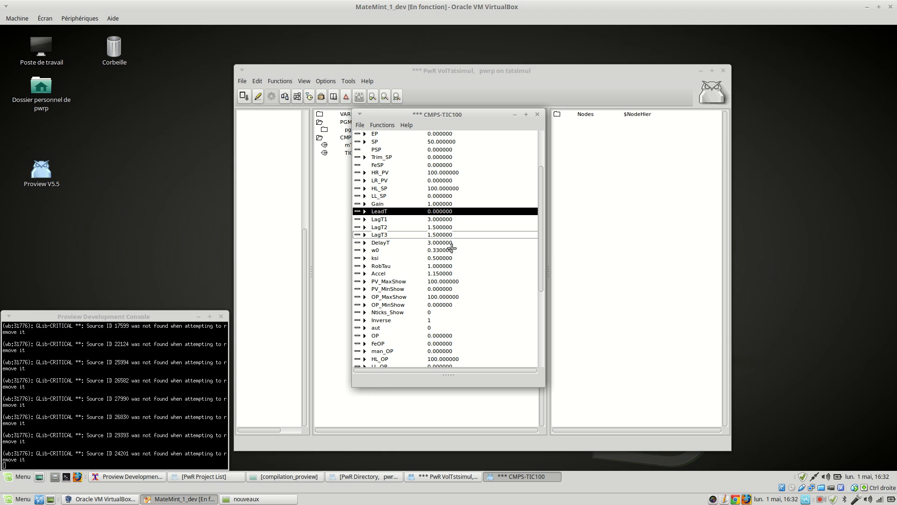
Step: Set TIC100's LagT2 to 3 and LagT3 to 0
click(450, 228)
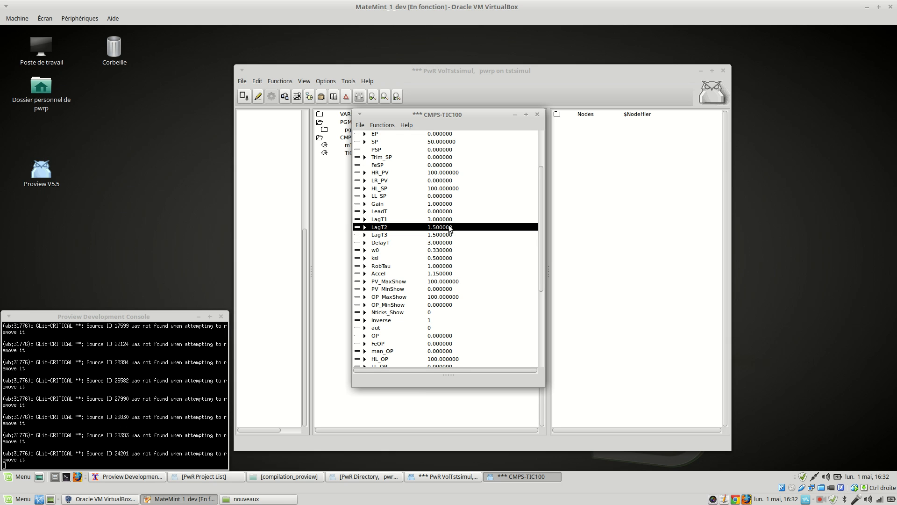
double_click(450, 227)
text(3)
key(Return)
click(450, 243)
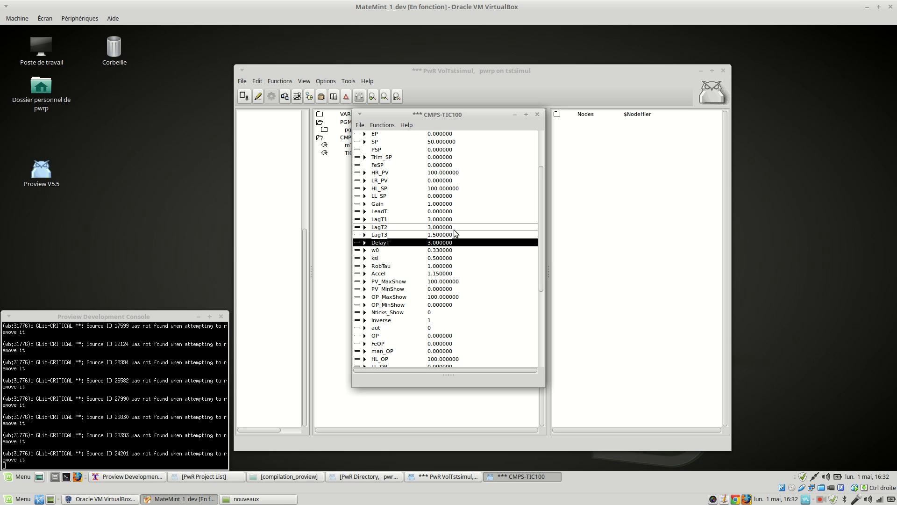
click(455, 233)
double_click(455, 233)
text(0)
key(Return)
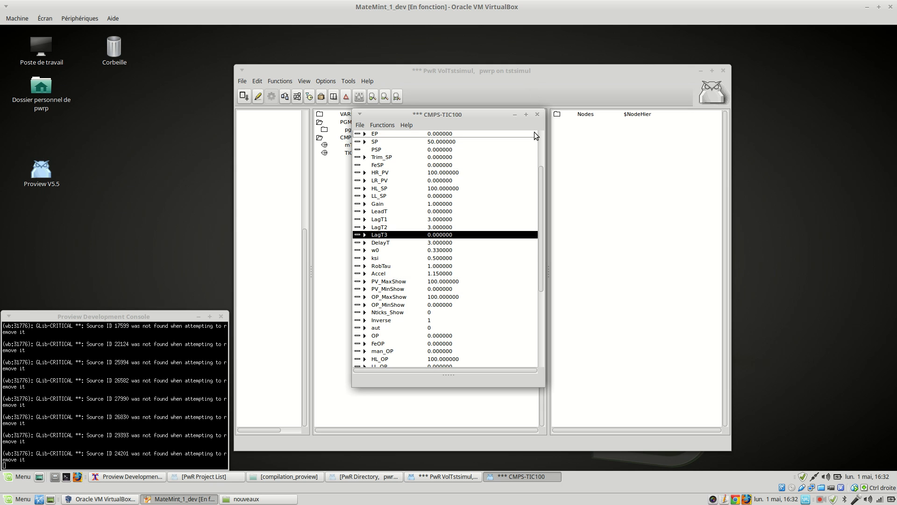
Step: Set TIC100's Accel to 1 and close its object editor
click(462, 275)
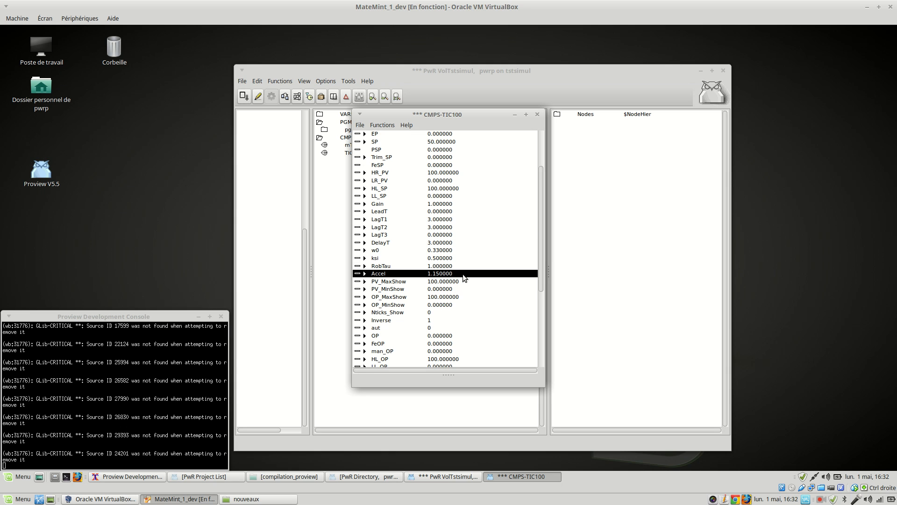
key(ctrl+q)
text(1)
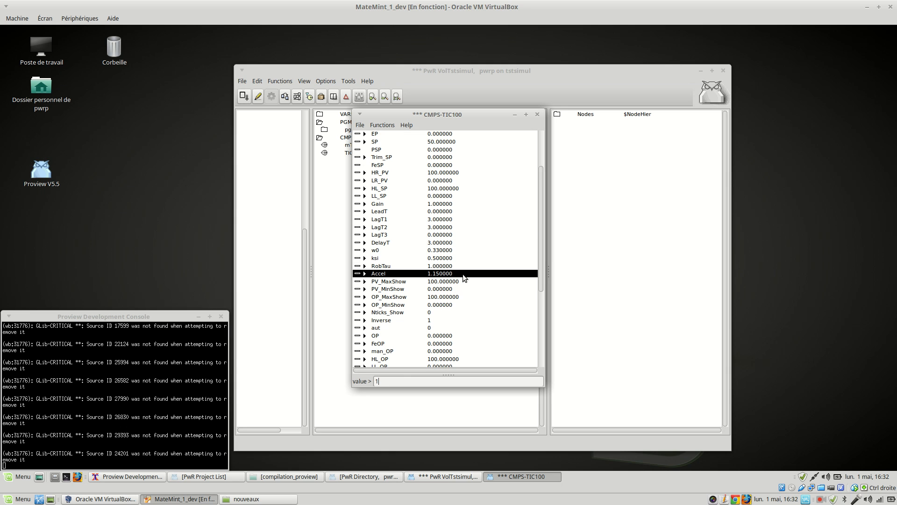
key(Return)
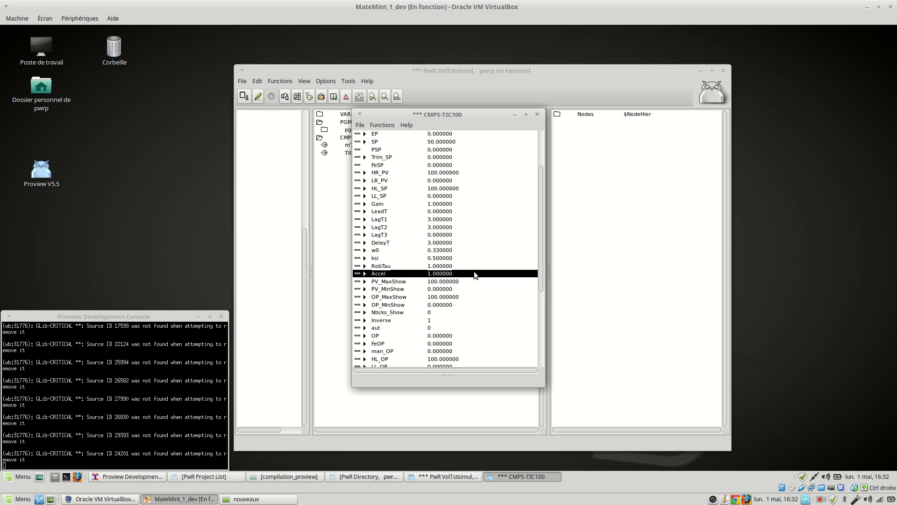
scroll(539, 242, up, 1)
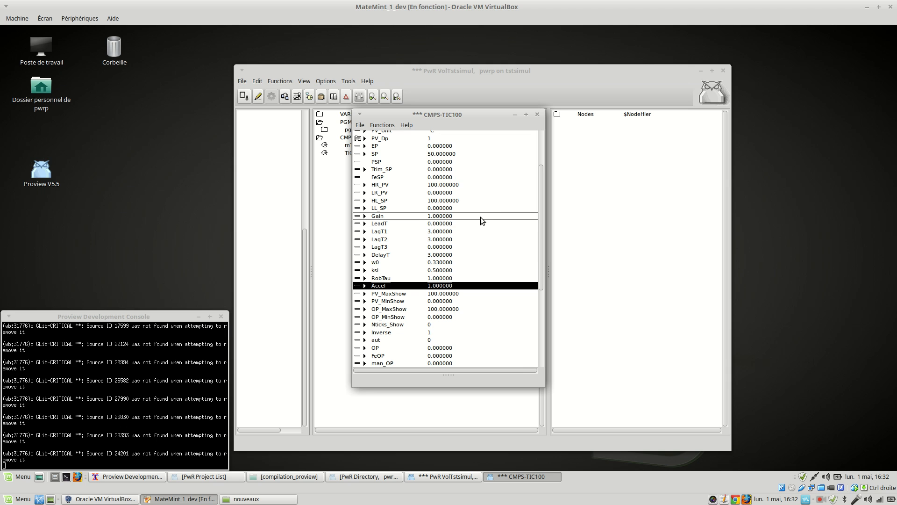
click(538, 115)
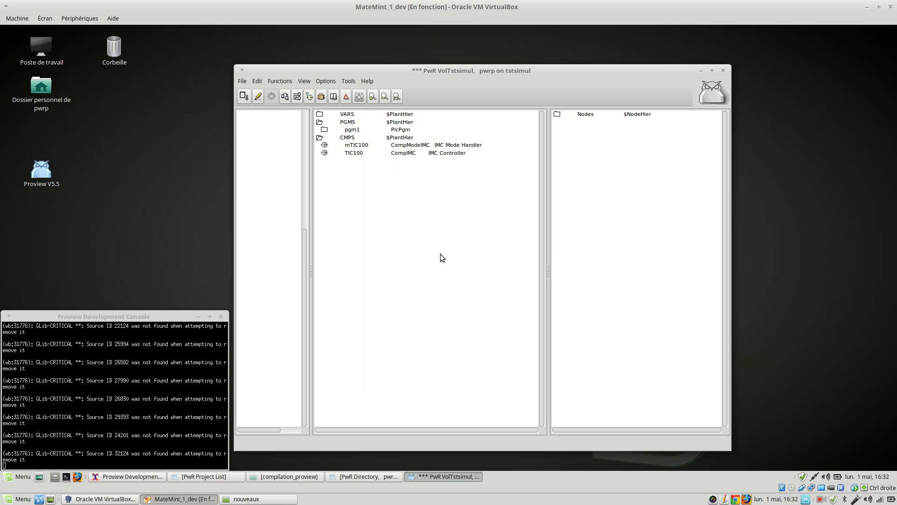
Step: Leave edit mode with the volume's changes saved and start a build with force
click(262, 100)
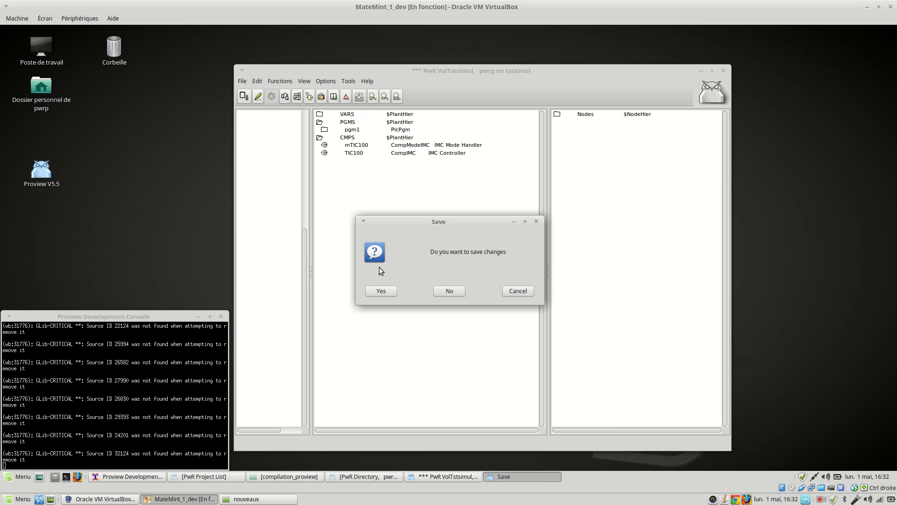
click(380, 294)
click(270, 100)
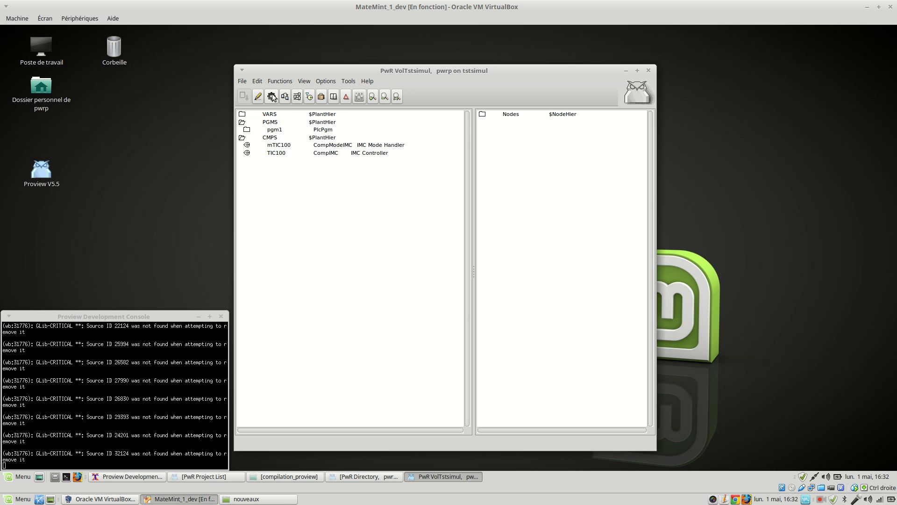
click(398, 293)
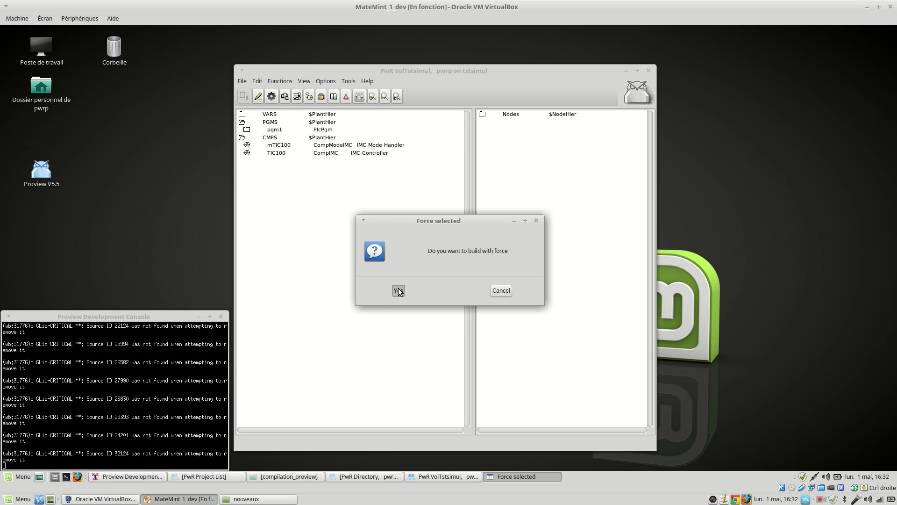
Step: Build the bruno_VirtualBox node with force and close the build messages
click(435, 223)
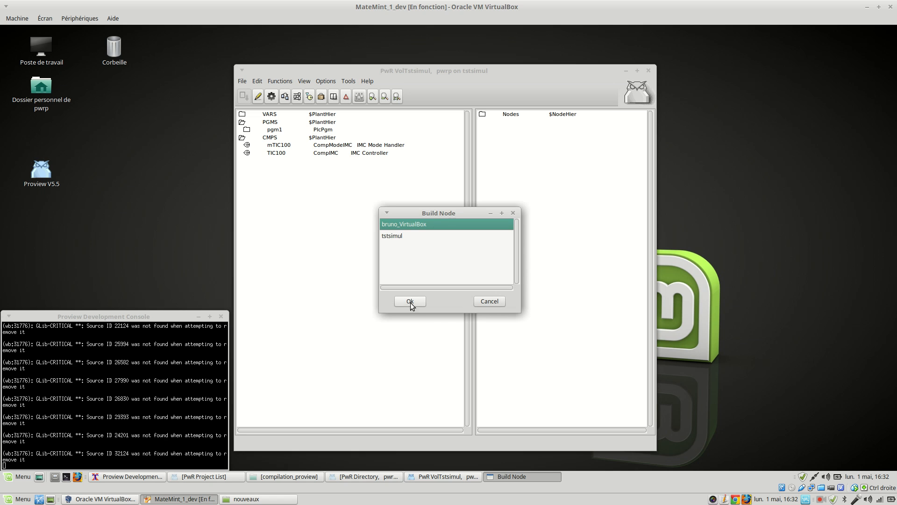
click(410, 301)
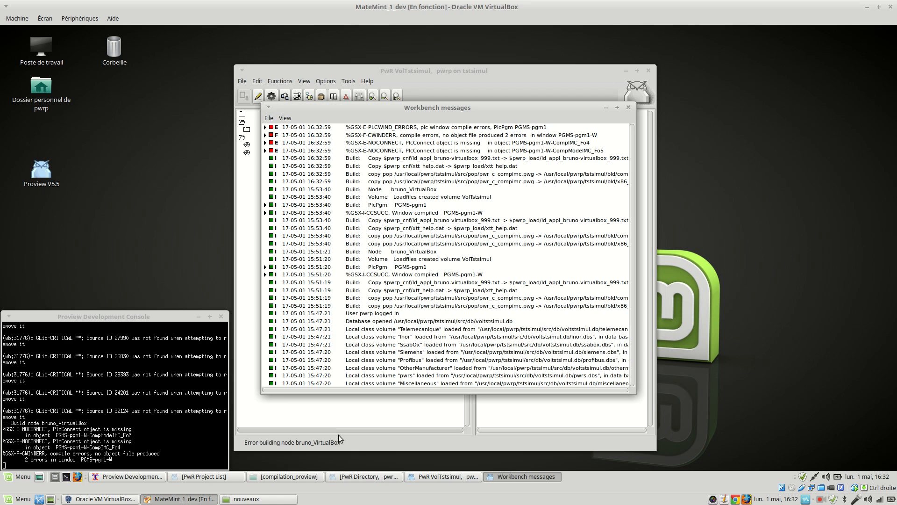
click(629, 109)
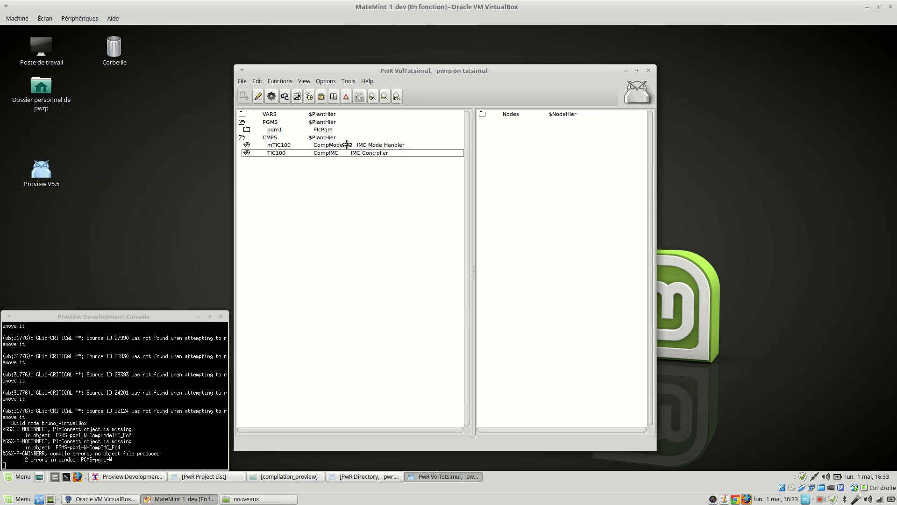
Step: Open the program of pgm1 and enable editing in it
click(315, 131)
right_click(317, 130)
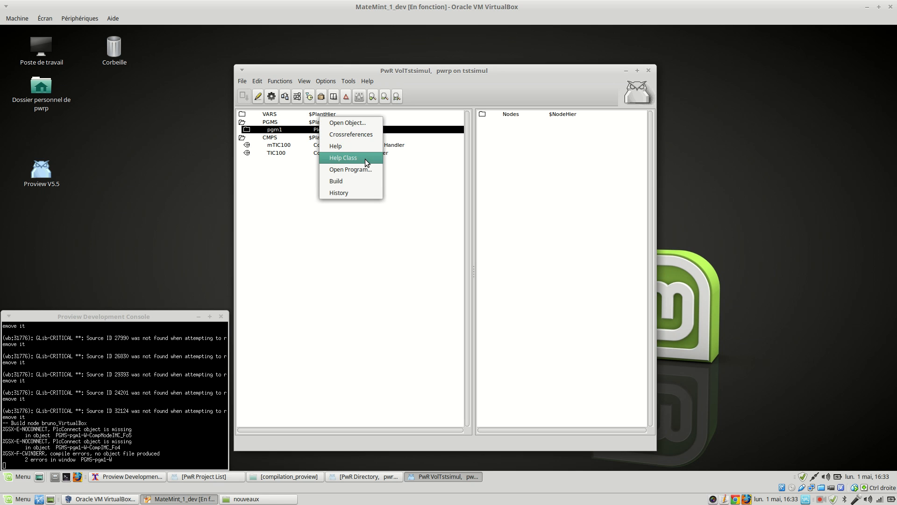
click(365, 173)
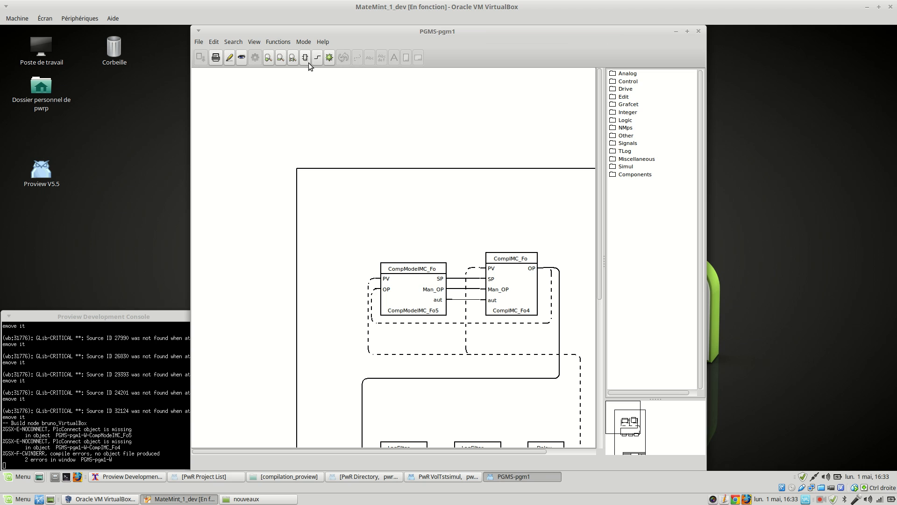
click(227, 59)
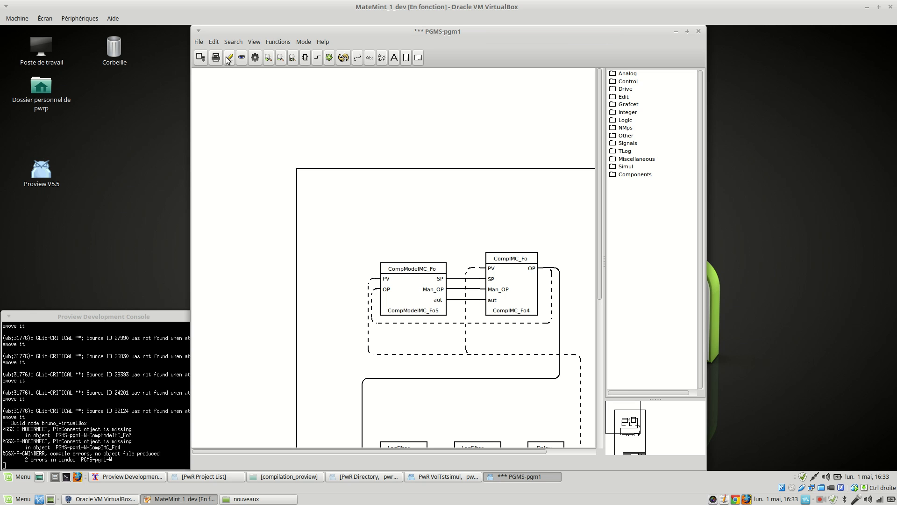
Step: Connect the CompIMC_Fo4 block to the TIC100 object under CMPS in the plant hierarchy
click(329, 59)
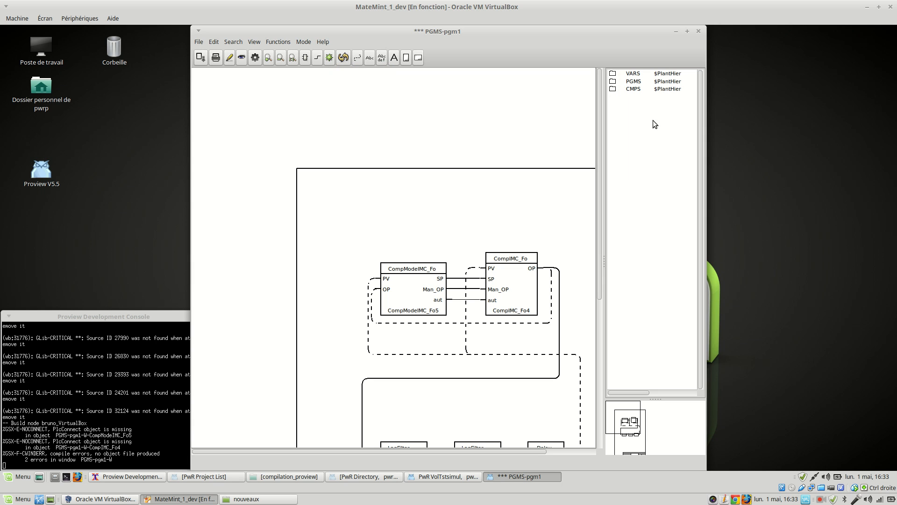
click(612, 89)
click(648, 105)
click(649, 105)
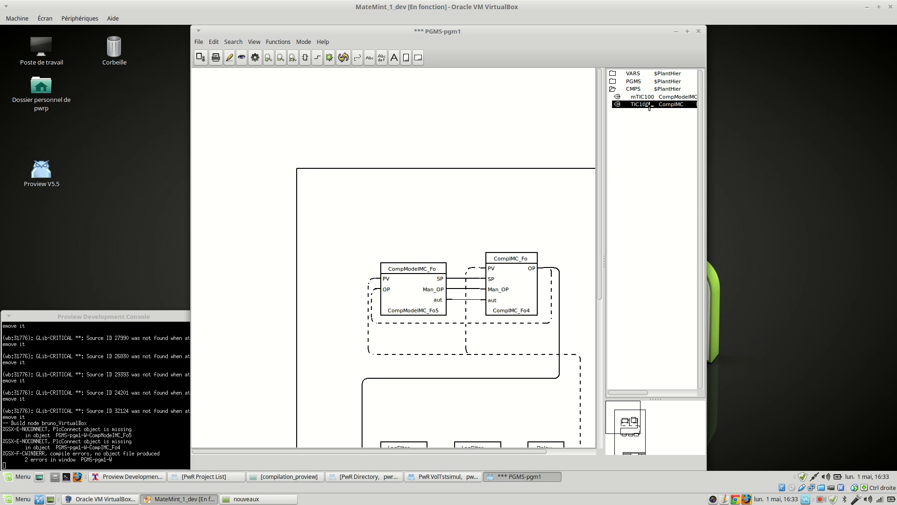
click(506, 280)
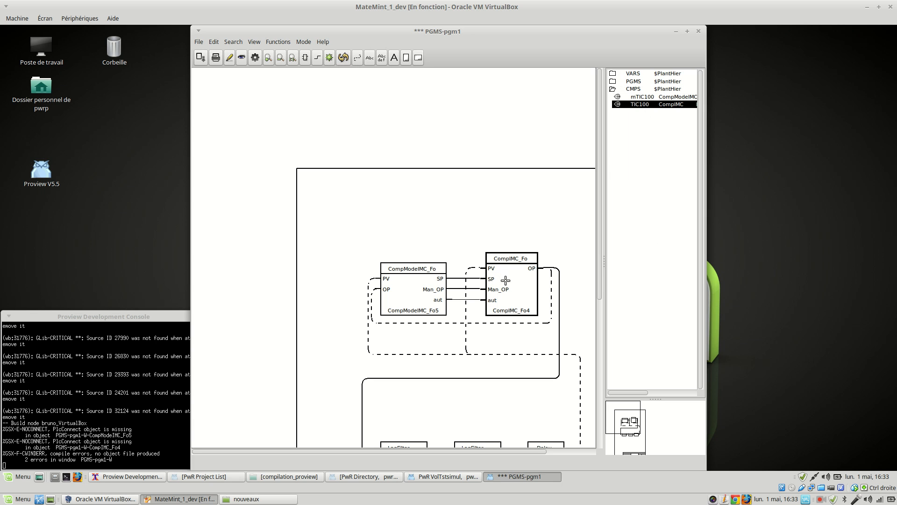
click(506, 279)
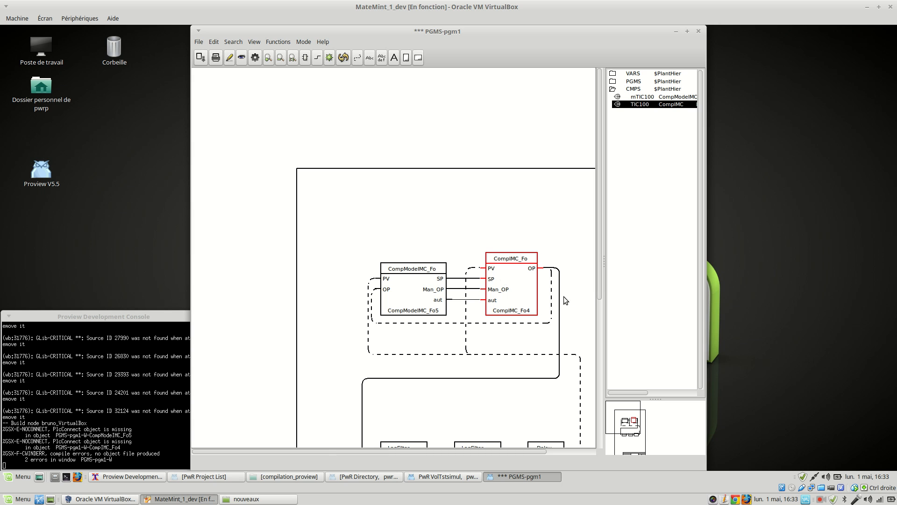
click(687, 31)
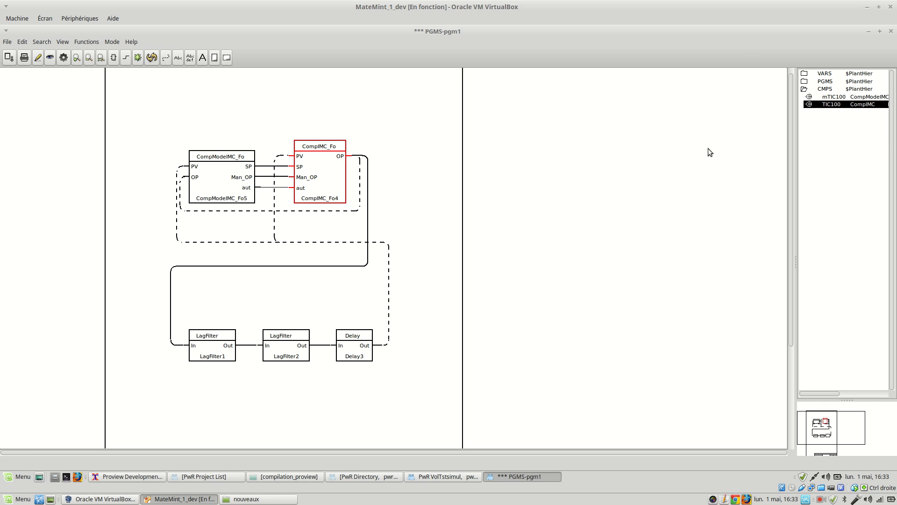
scroll(682, 187, up, 1)
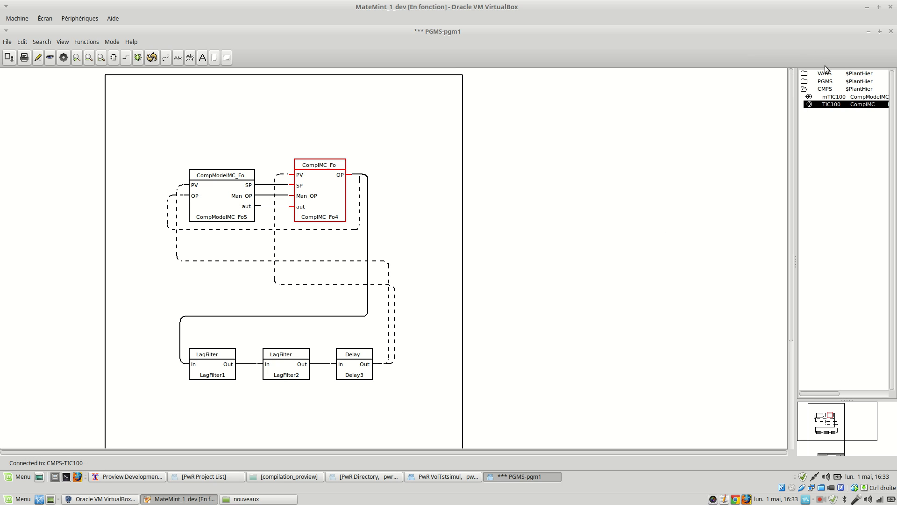
Step: Connect the CompModeIMC_Fo5 block to the mTIC100 object under CMPS
click(859, 99)
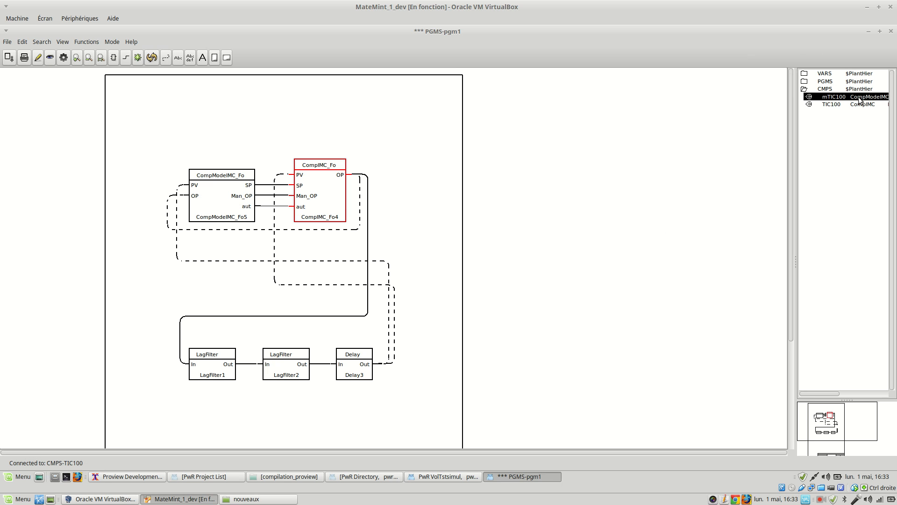
click(219, 211)
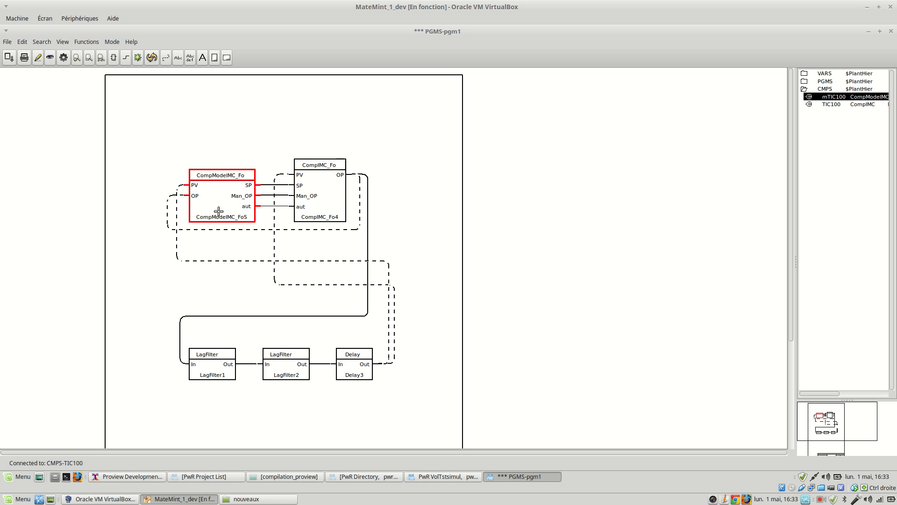
ctrl+double_click(219, 211)
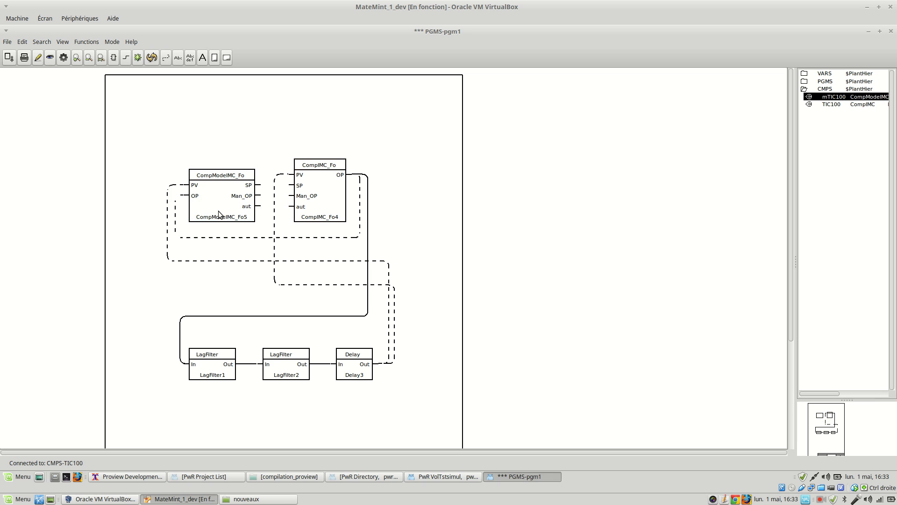
Step: Restore the pgm1 window to its smaller size, save the program and close it
click(879, 31)
click(202, 60)
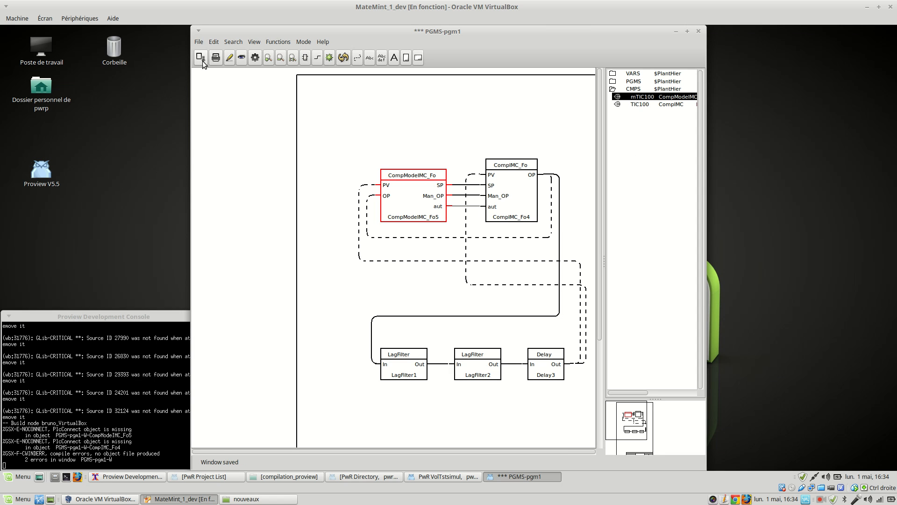
click(701, 32)
click(249, 146)
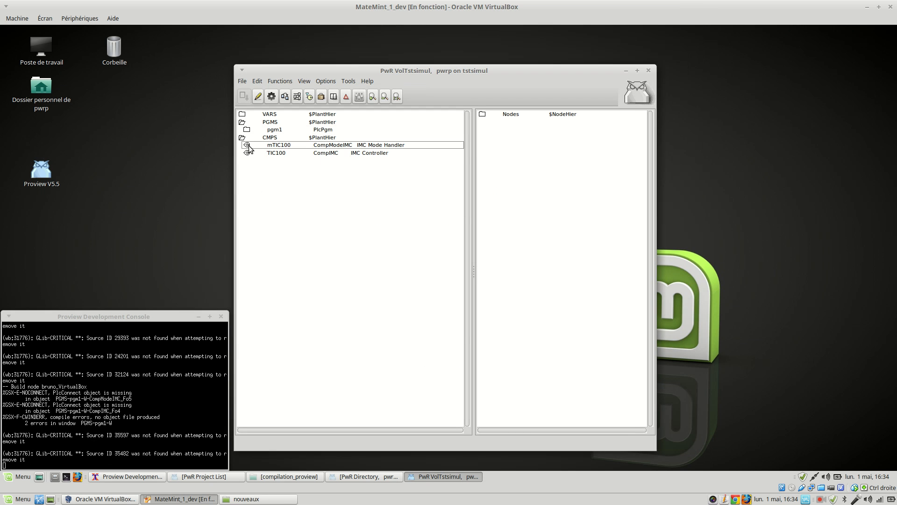
click(285, 154)
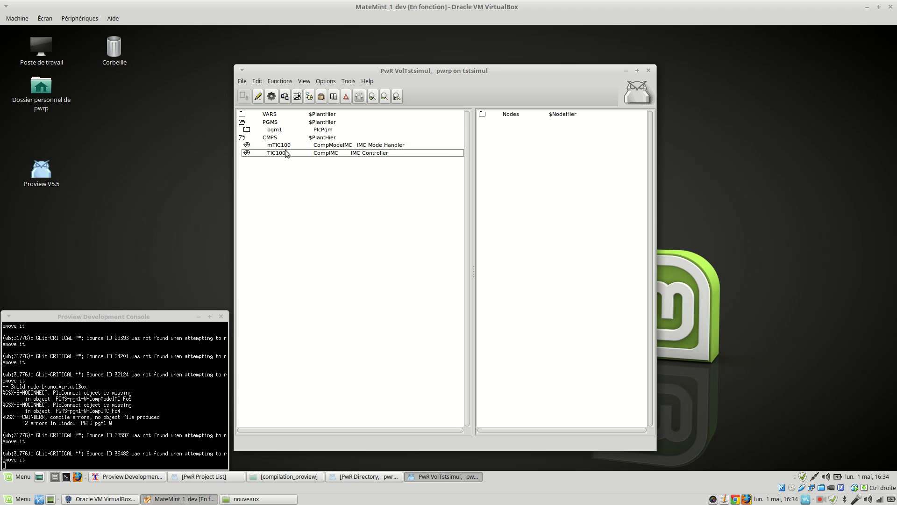
click(282, 146)
click(279, 171)
click(278, 153)
shift+click(292, 148)
click(293, 148)
click(280, 152)
click(267, 147)
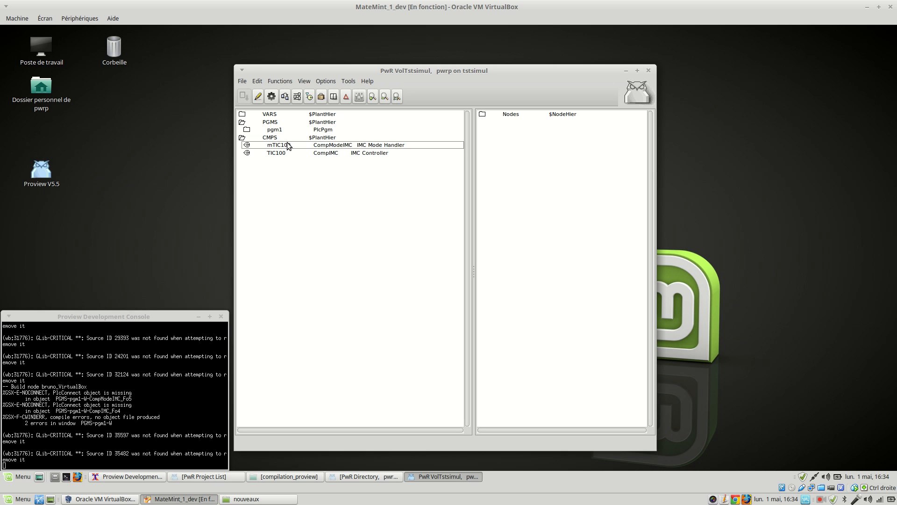
Step: Enter the volume's edit mode and open the attributes of the mTIC100 mode handler
click(259, 97)
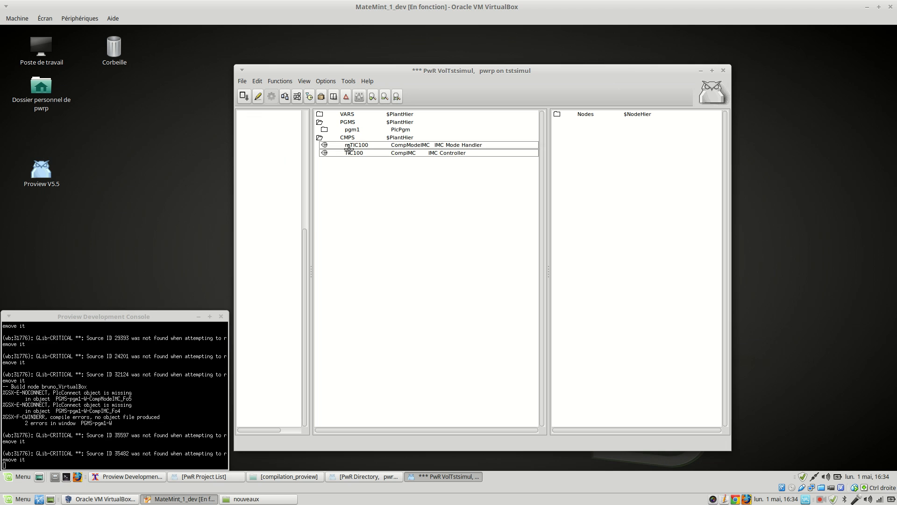
click(332, 151)
click(328, 145)
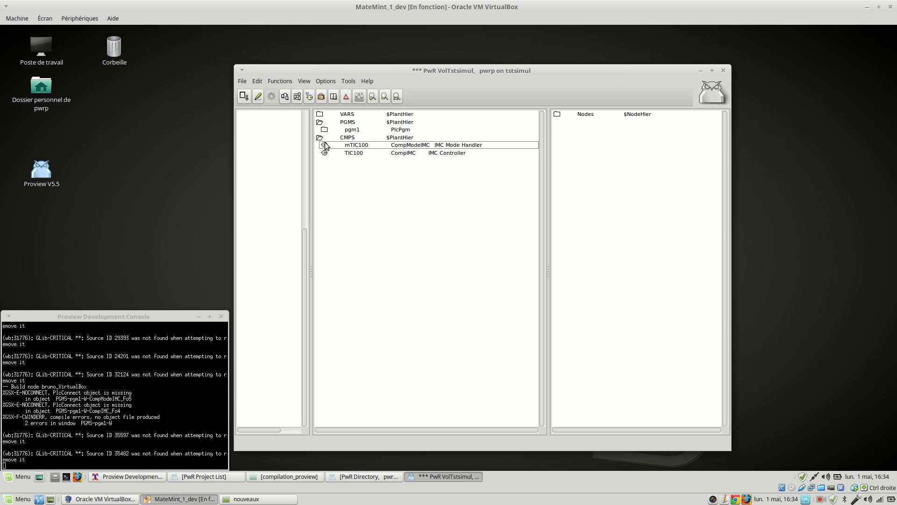
right_click(440, 145)
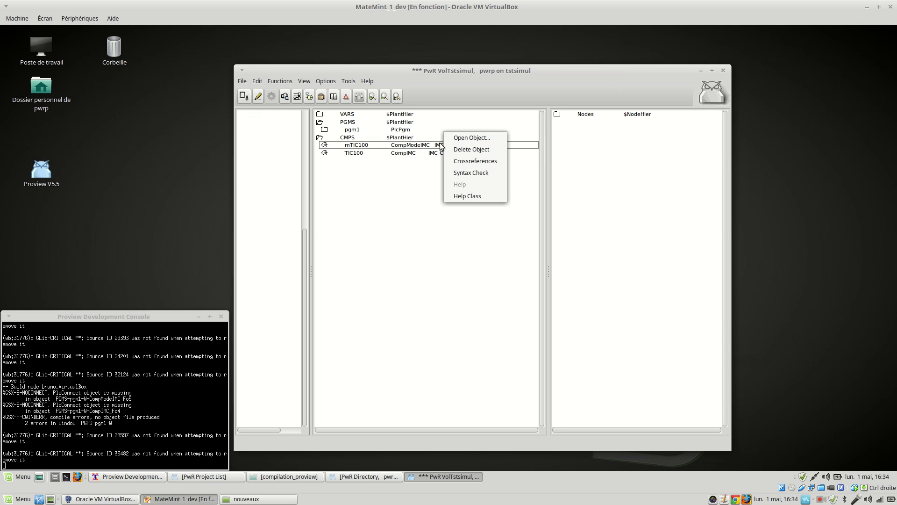
click(484, 137)
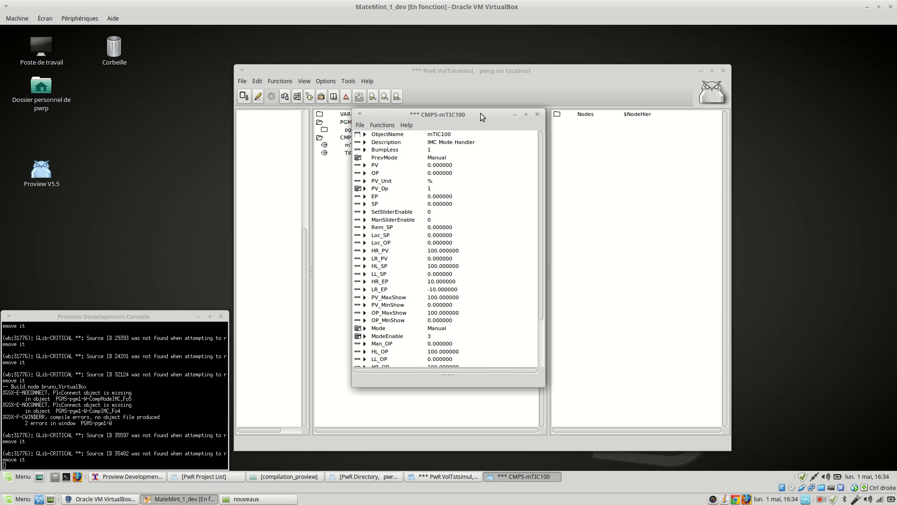
drag(478, 113, 616, 79)
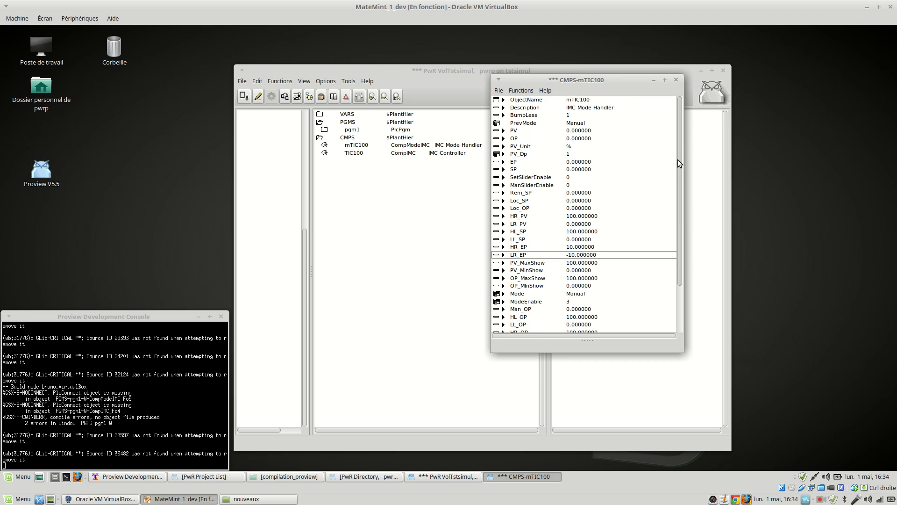
scroll(680, 171, down, 3)
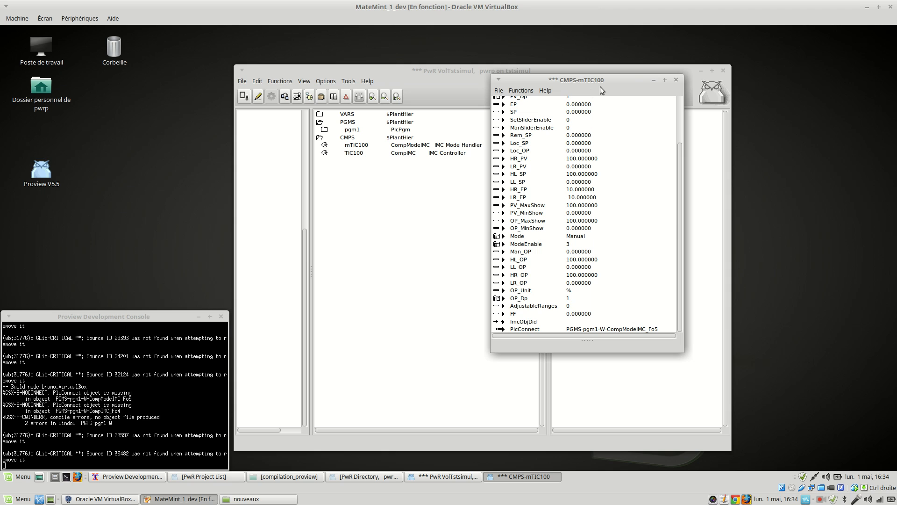
Step: Set mTIC100's ImcObjDid to CMPS-TIC100 and close its object editor
click(367, 153)
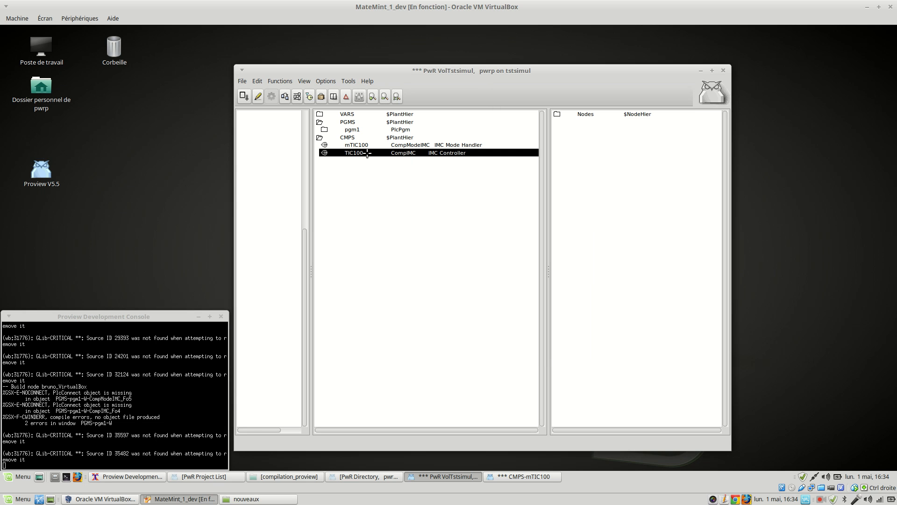
click(550, 476)
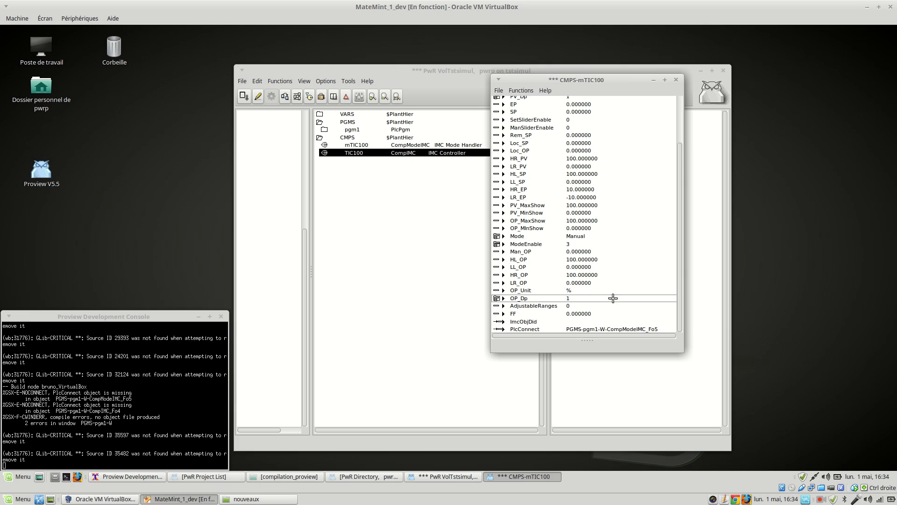
click(610, 322)
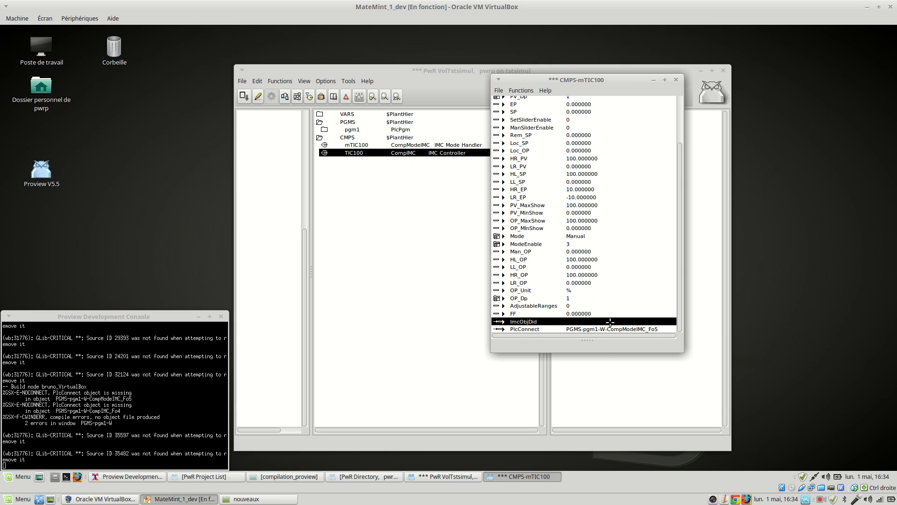
double_click(610, 322)
text(CMPS-TIC100)
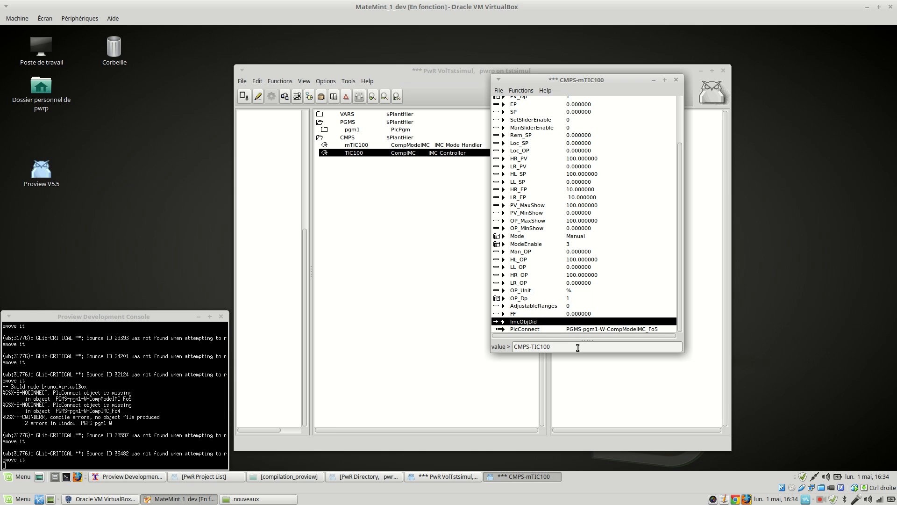
key(Return)
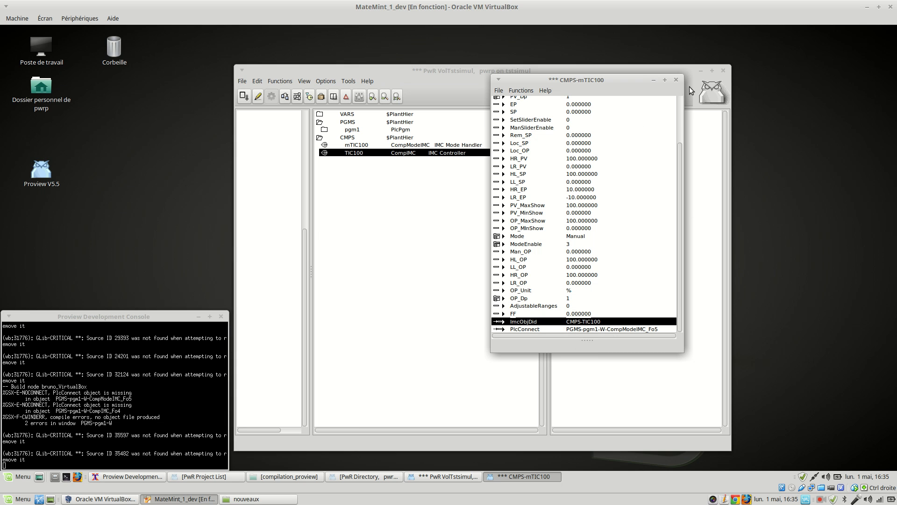
click(676, 80)
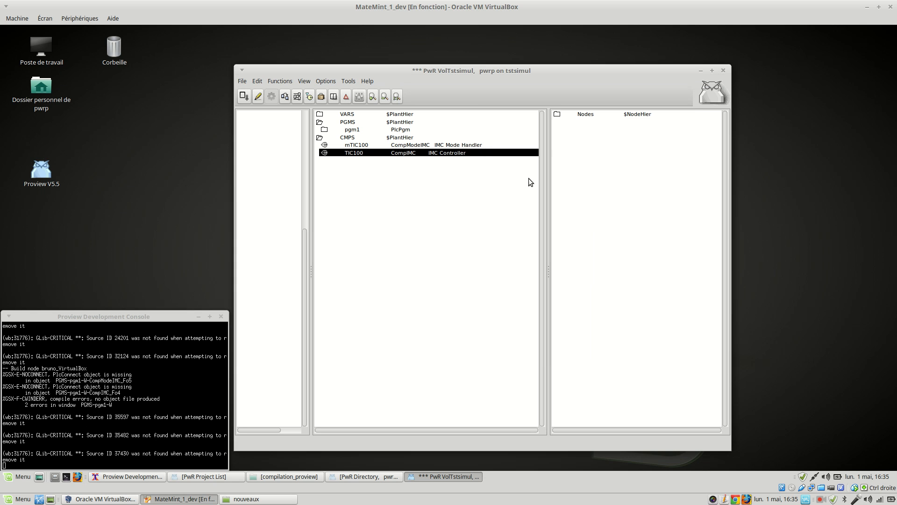
Step: Reopen mTIC100 to check its ImcObjDid and PlcConnect attributes, and close it again
click(479, 146)
right_click(479, 149)
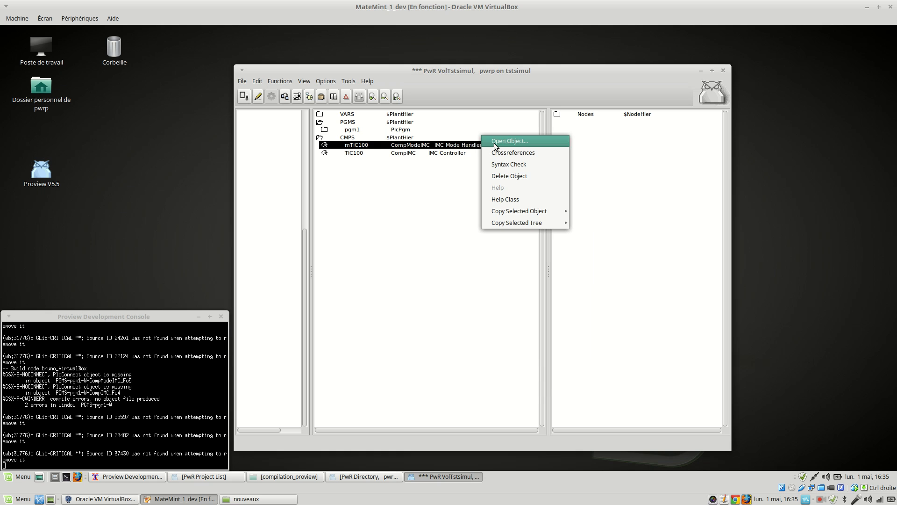
click(496, 140)
scroll(541, 297, down, 2)
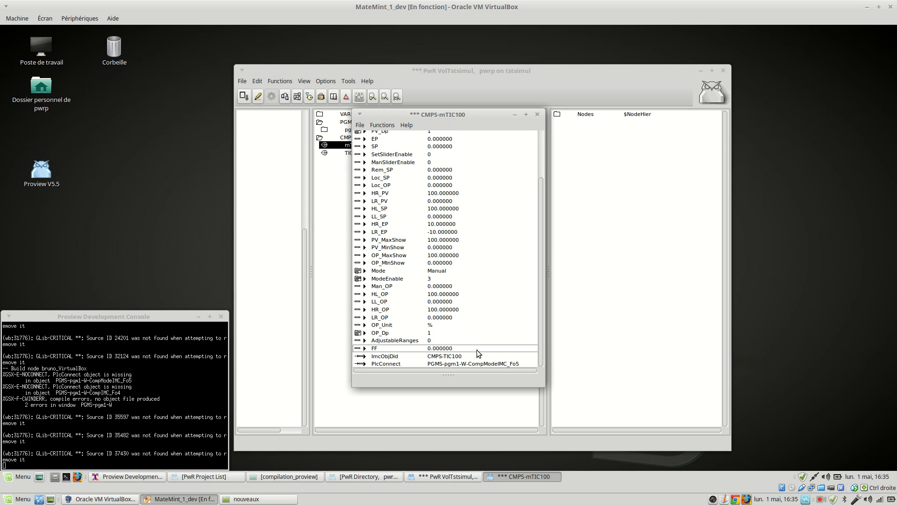
click(537, 115)
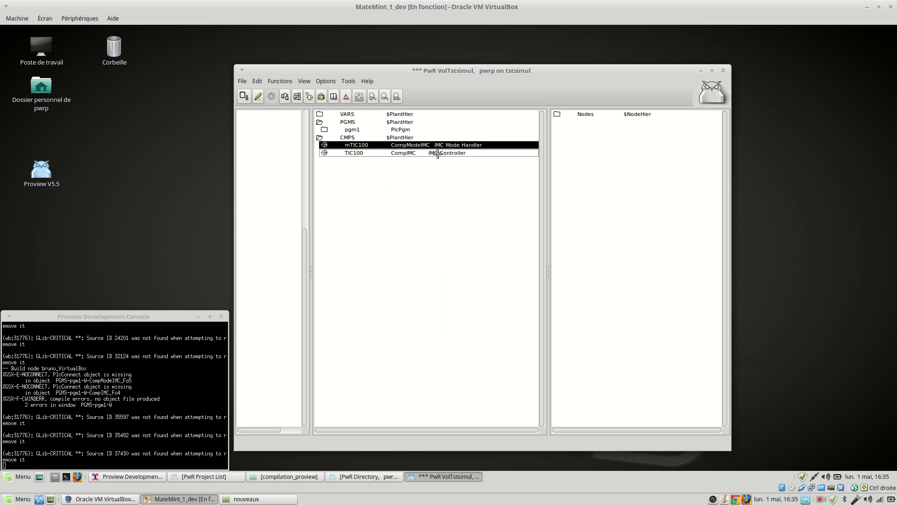
Step: Set TIC100's ModeObjDid attribute to CMPS-mTIC100 and close its object editor
right_click(443, 154)
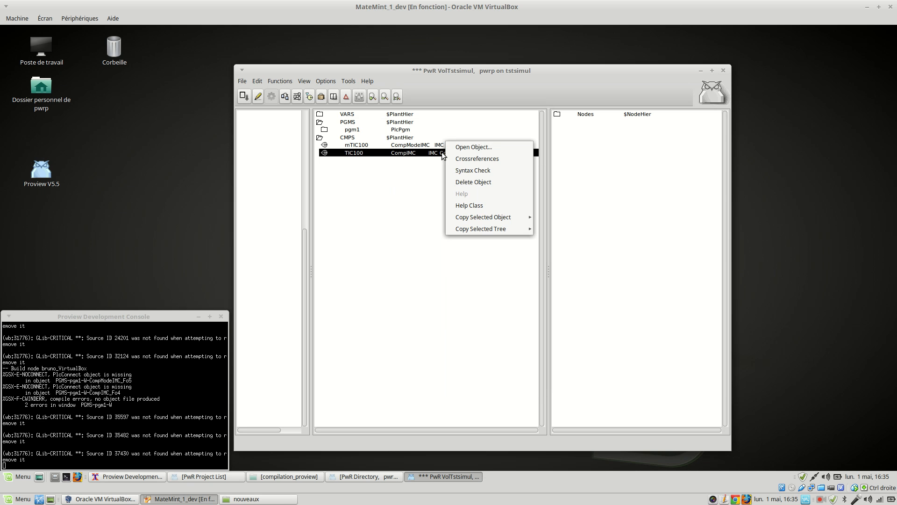
click(465, 147)
scroll(493, 258, down, 6)
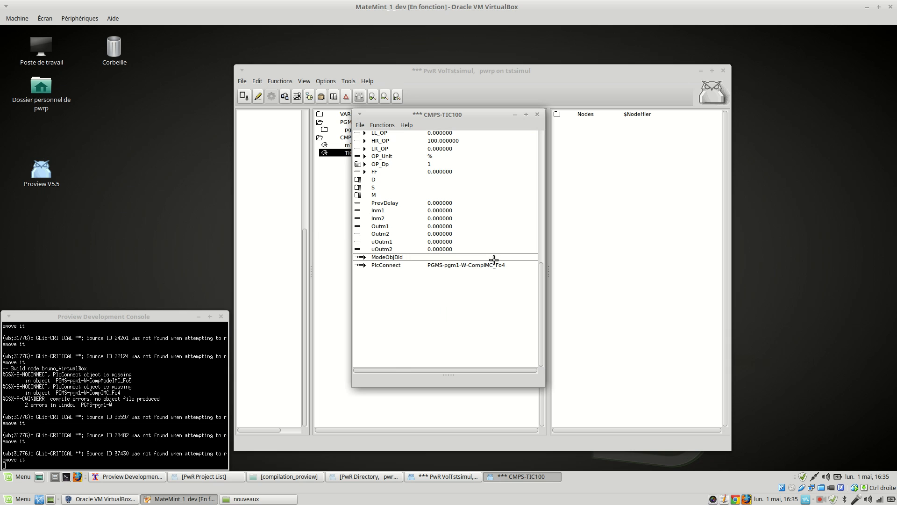
click(487, 257)
drag(465, 116, 618, 133)
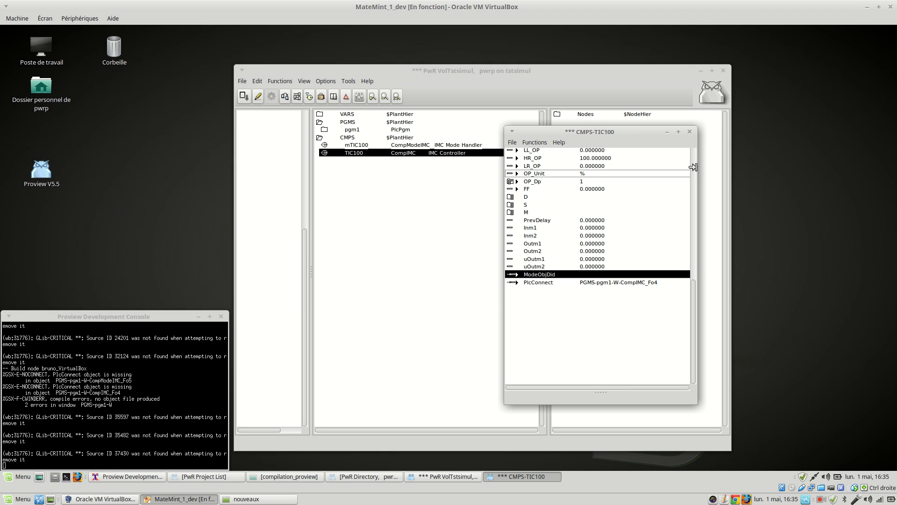
drag(692, 167, 734, 167)
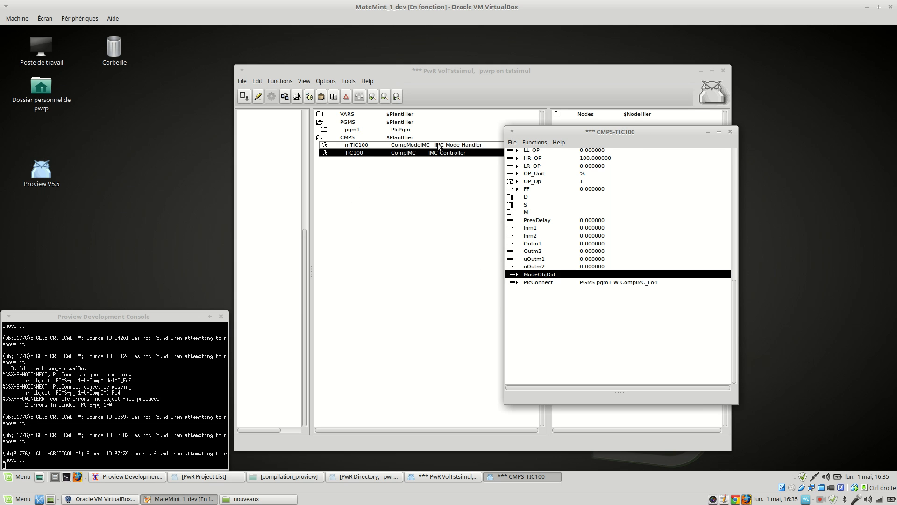
click(400, 145)
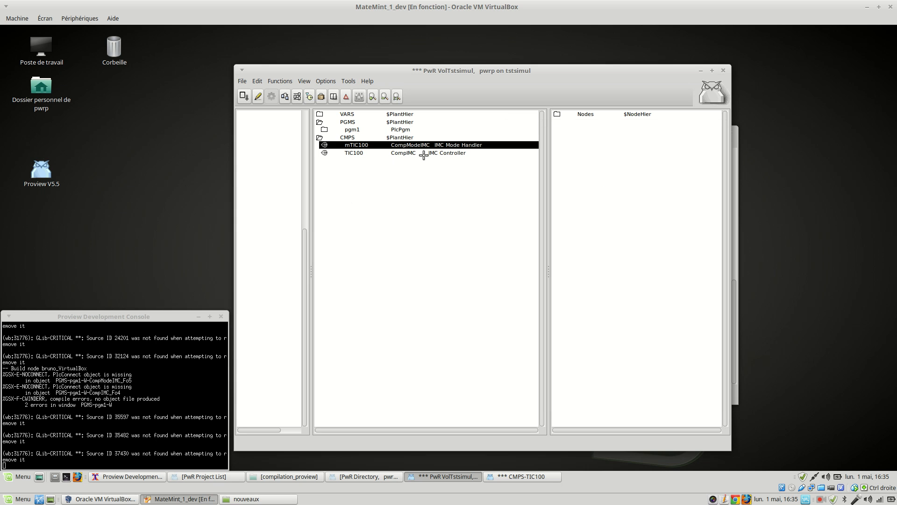
click(518, 477)
key(ctrl+q)
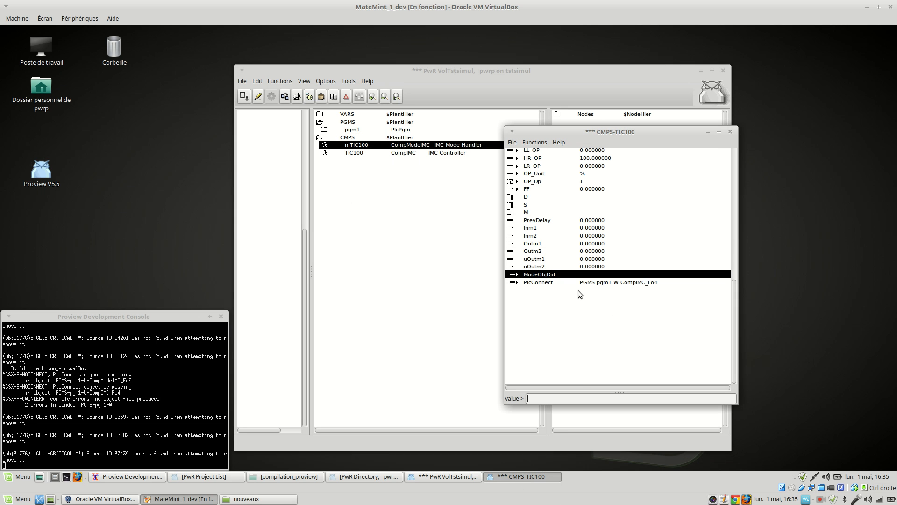
middle_click(547, 399)
key(Return)
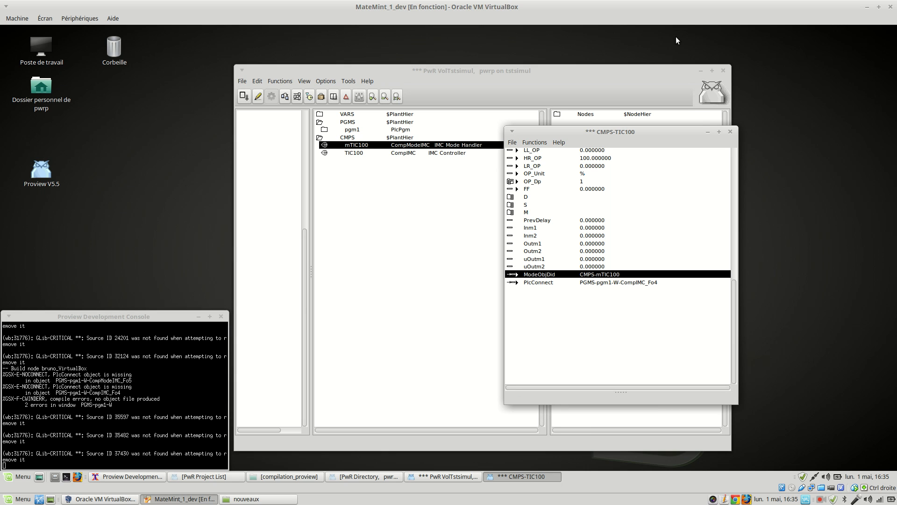
click(731, 133)
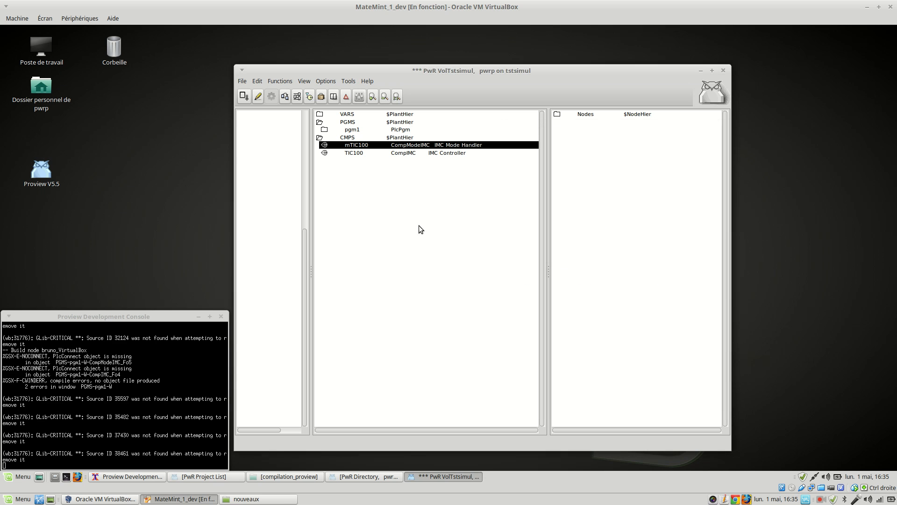
Step: Leave the volume's edit mode, saving the changes, and build the VirtualBox node
click(257, 96)
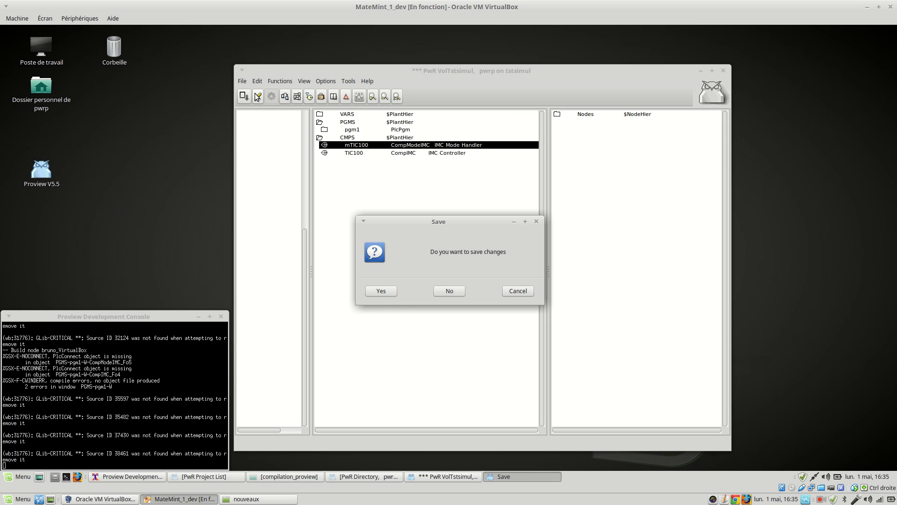
click(379, 292)
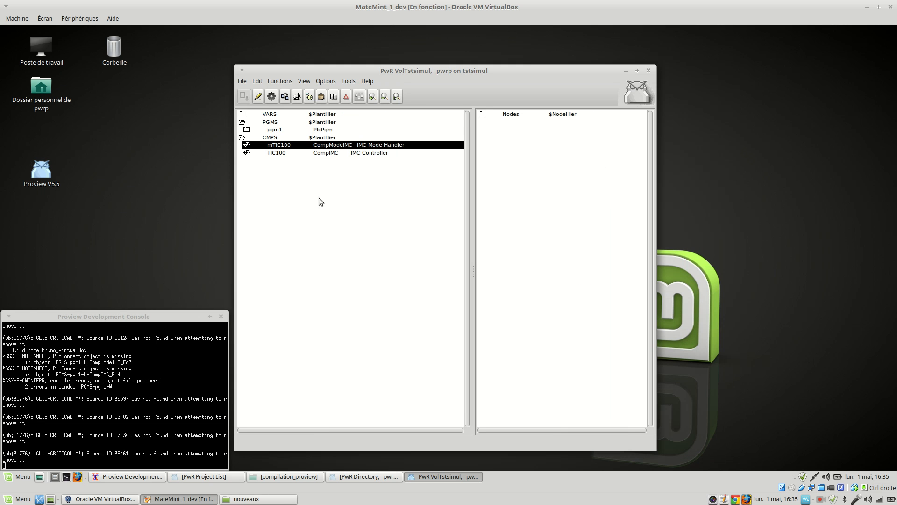
click(272, 97)
click(400, 288)
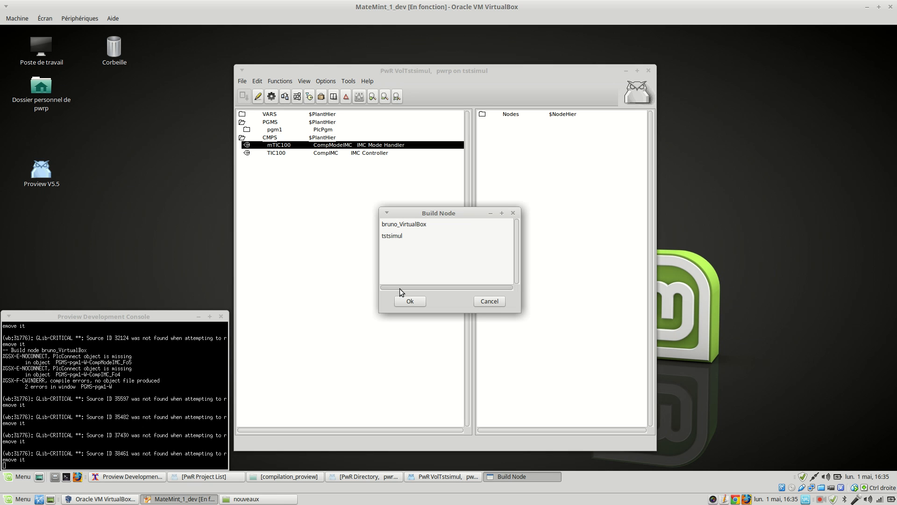
click(418, 224)
click(417, 301)
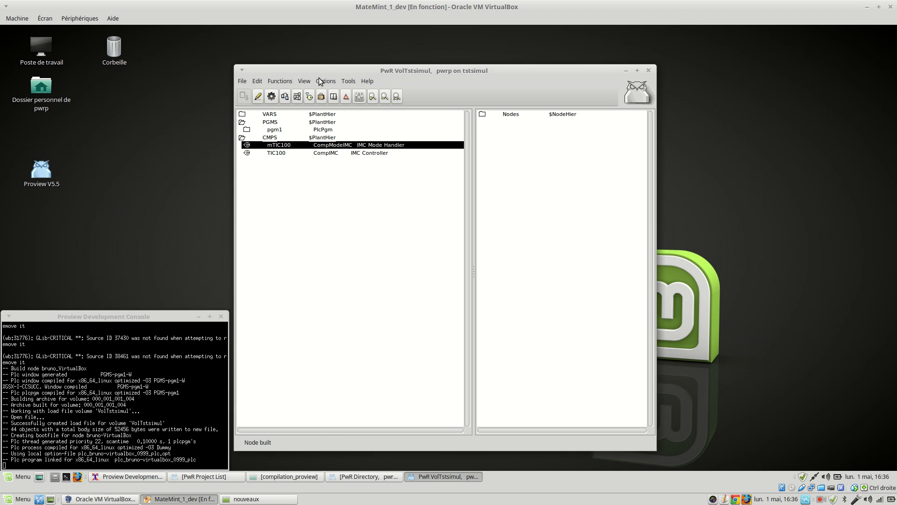
Step: Open the Runtime Monitor, reset the node's runtime environment and start the runtime again
click(352, 82)
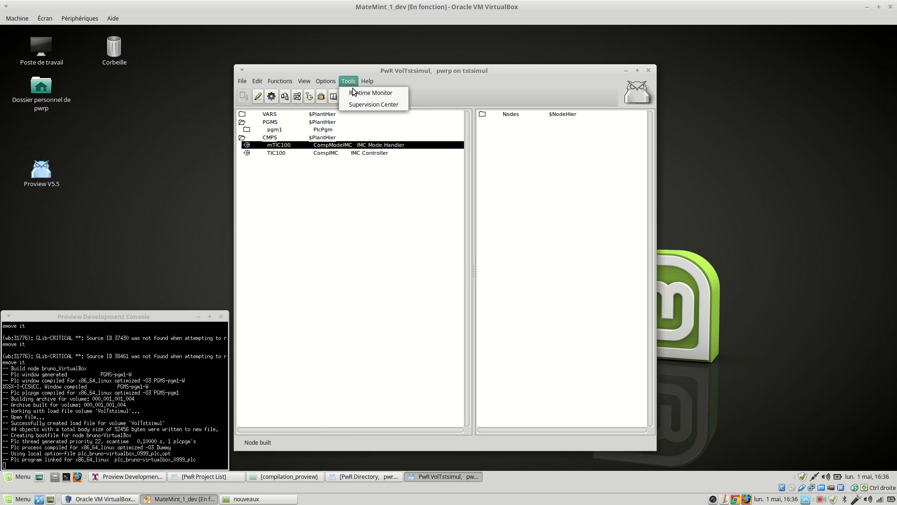
click(355, 93)
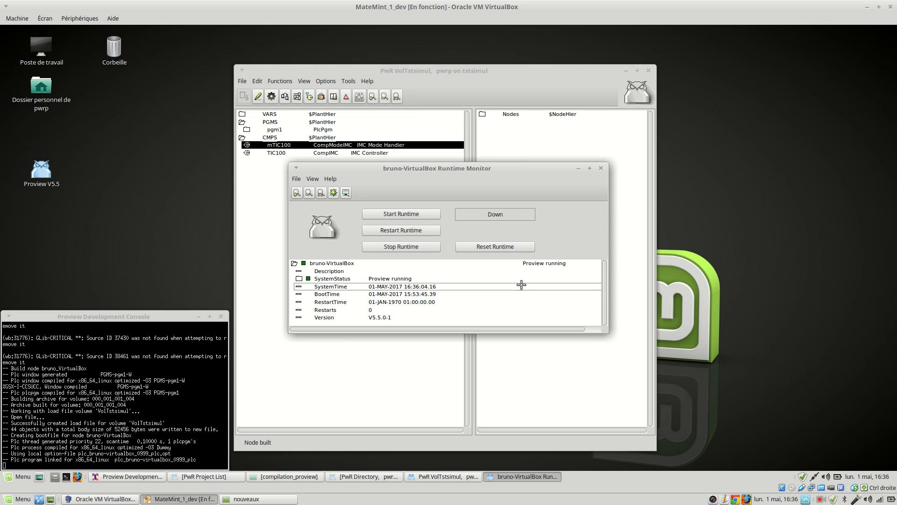
click(515, 247)
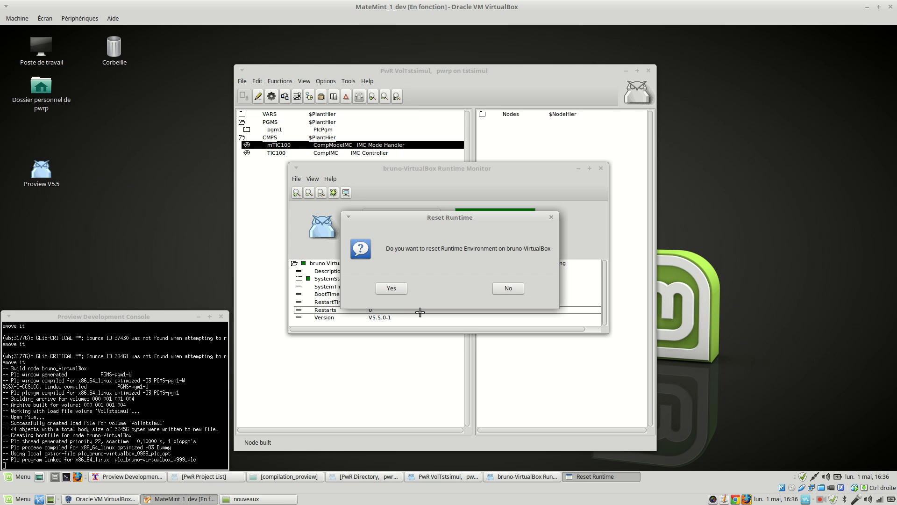
click(394, 291)
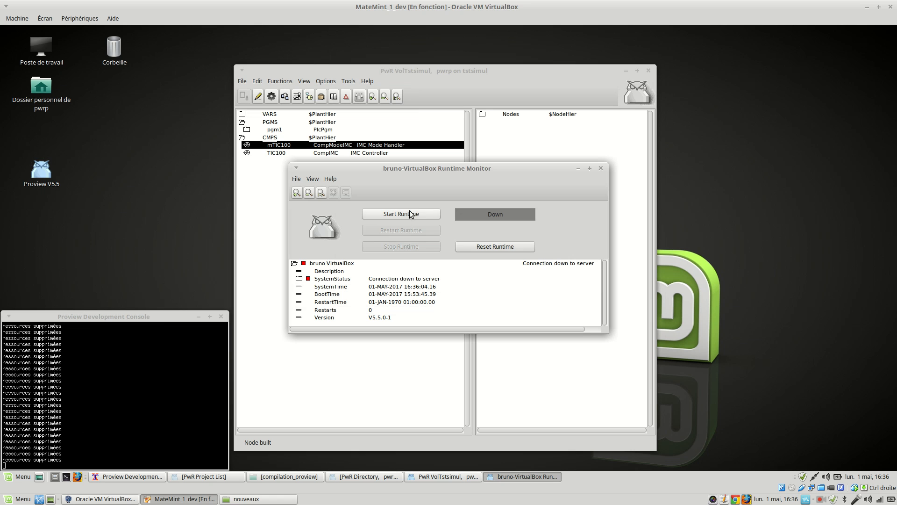
drag(422, 168, 668, 81)
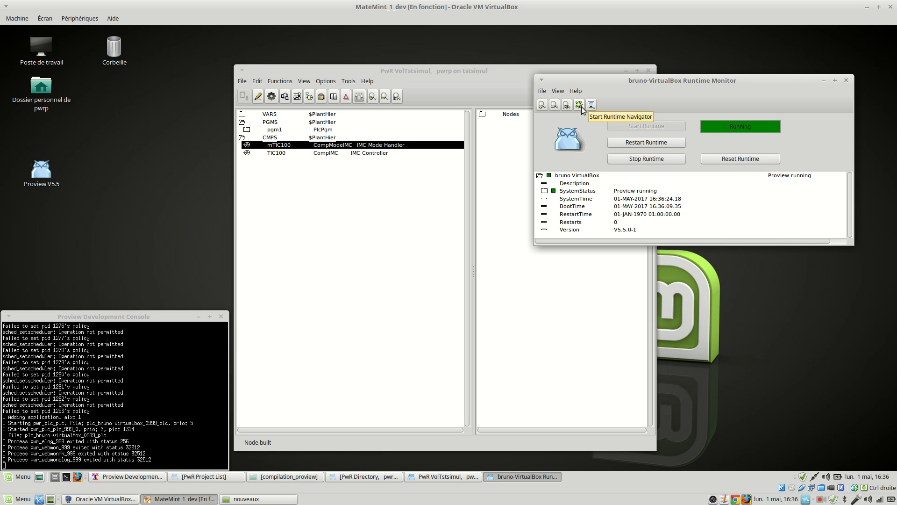
Step: Start the Runtime Navigator and expand the database down to the CMPS hierarchy
click(581, 106)
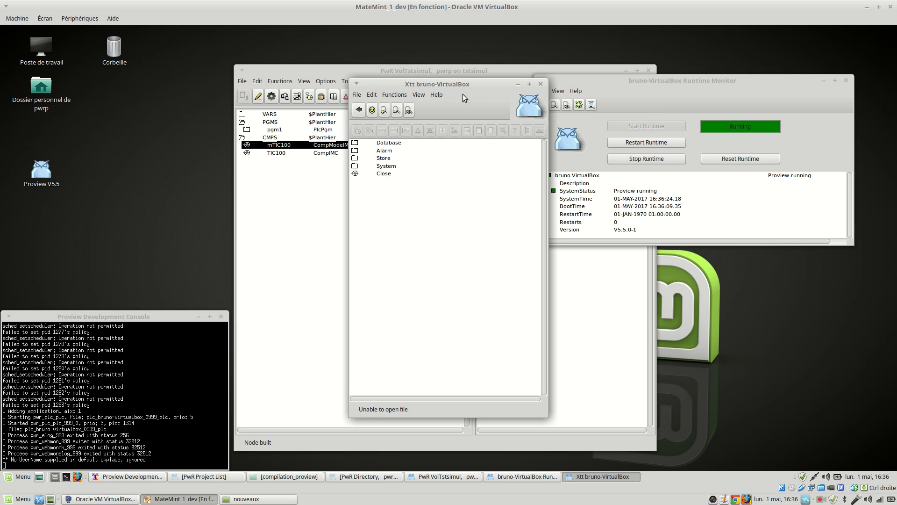
drag(448, 84, 555, 62)
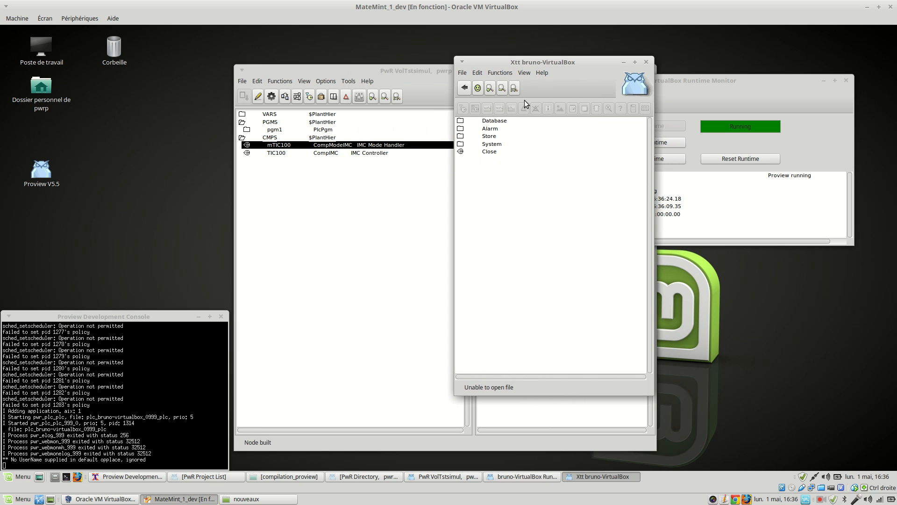
click(460, 123)
click(460, 145)
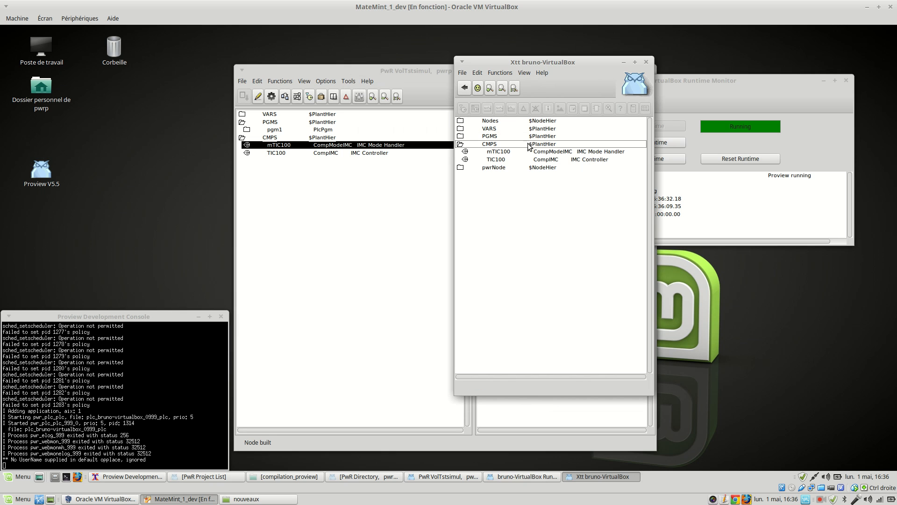
Step: Open the object graph of the mTIC100 mode handler and move it clear of the navigator
click(597, 151)
right_click(597, 152)
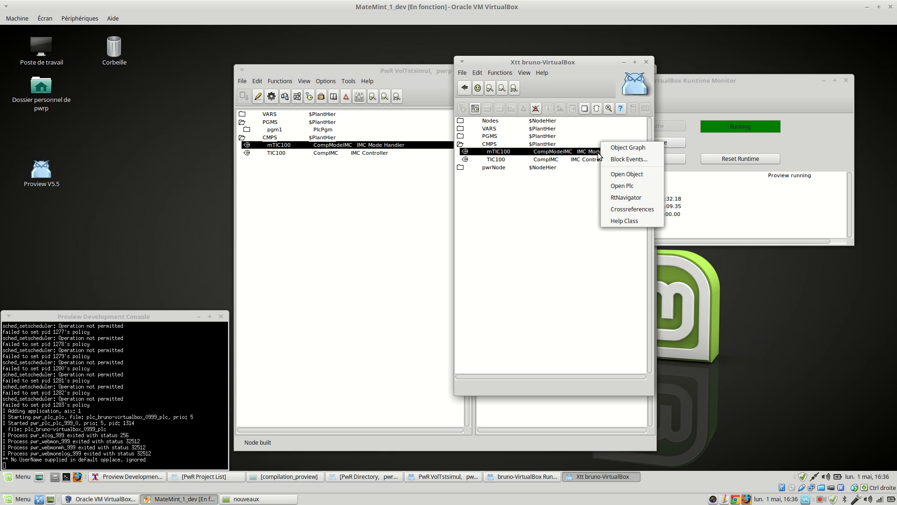
click(582, 152)
right_click(582, 152)
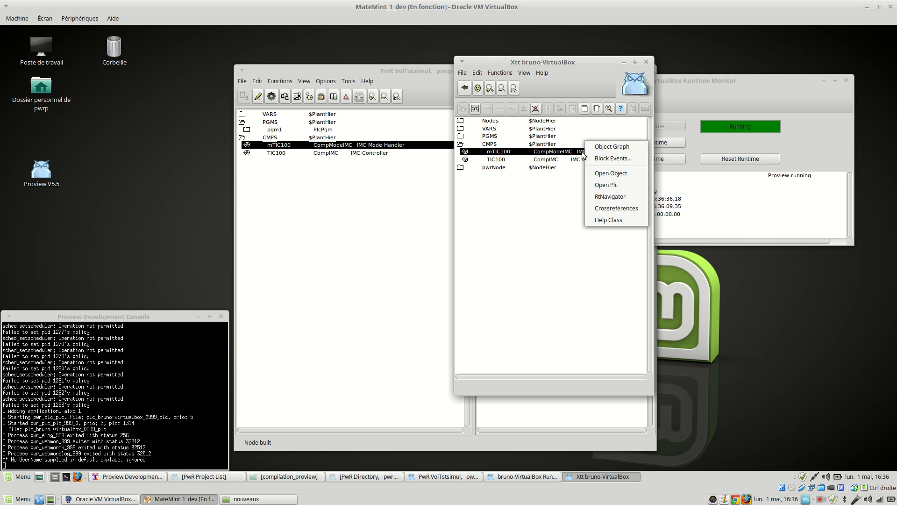
click(563, 151)
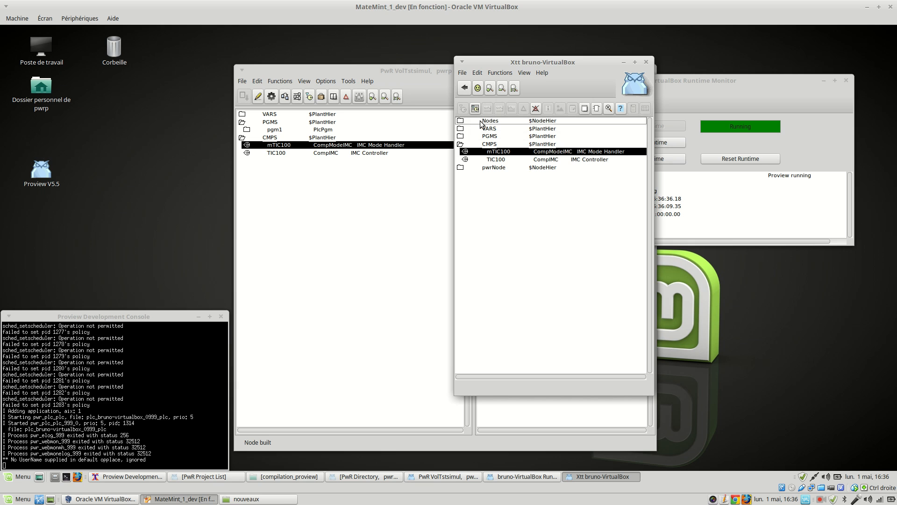
click(475, 109)
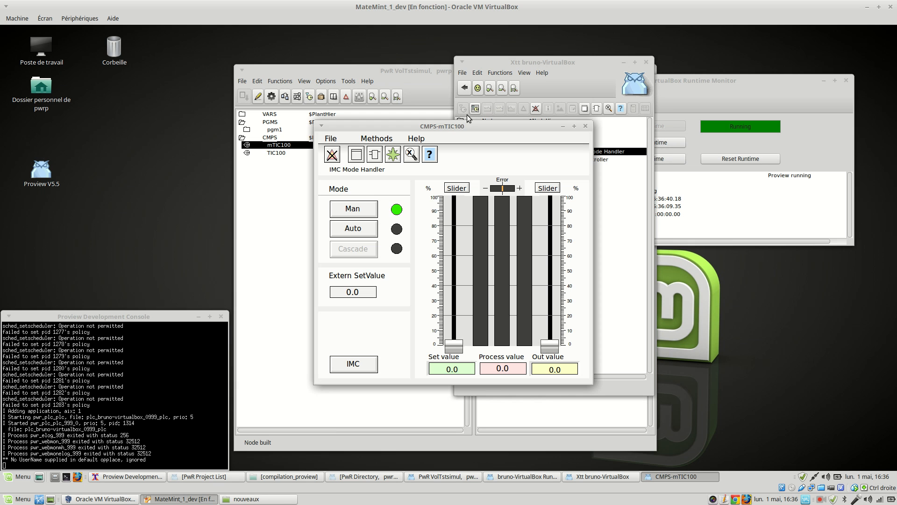
drag(465, 125, 241, 145)
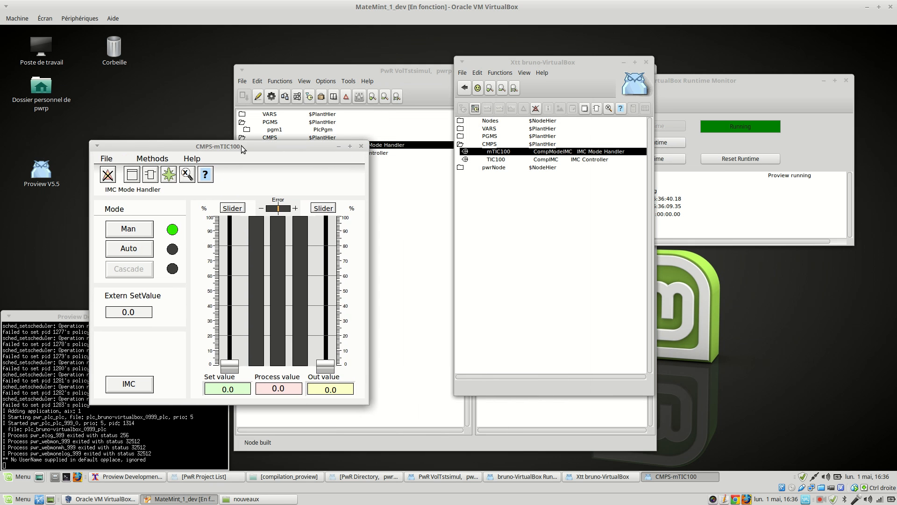
Step: Open the IMC controller graph from mTIC100's graph and arrange the two graphs side by side
click(137, 386)
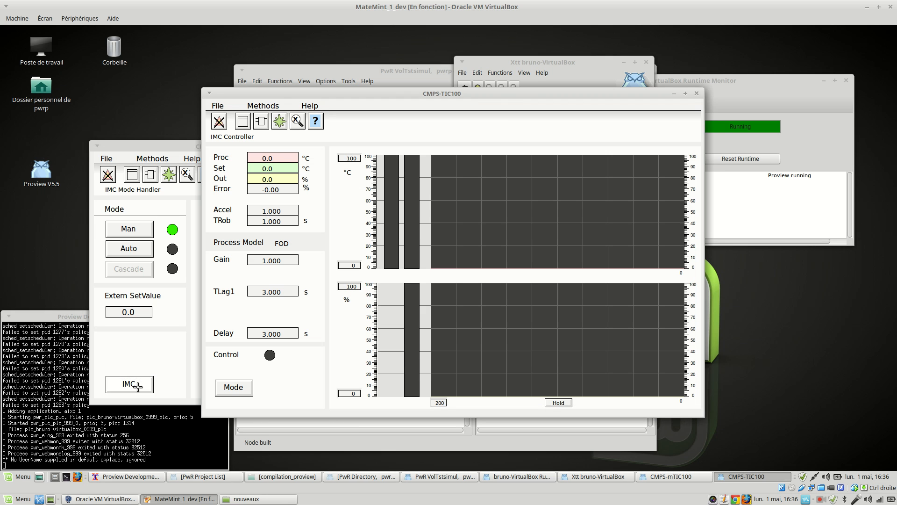
drag(469, 95, 639, 113)
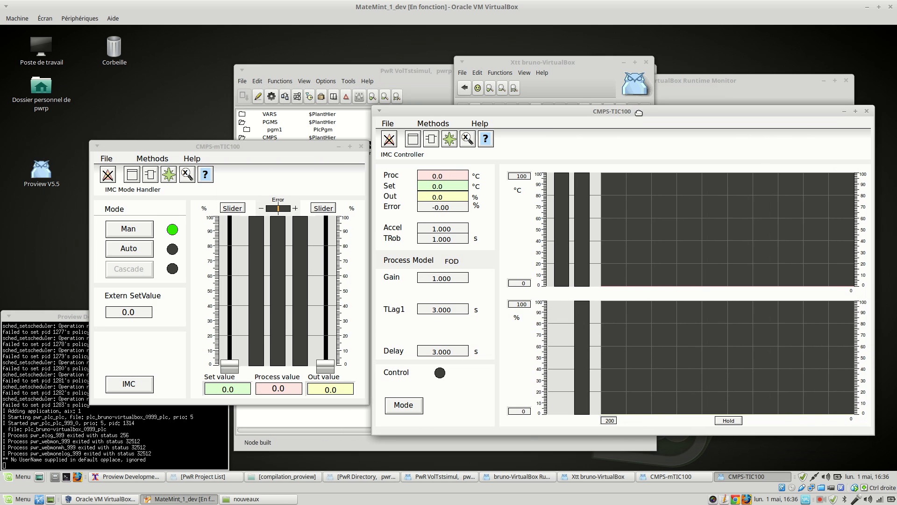
drag(310, 147, 277, 93)
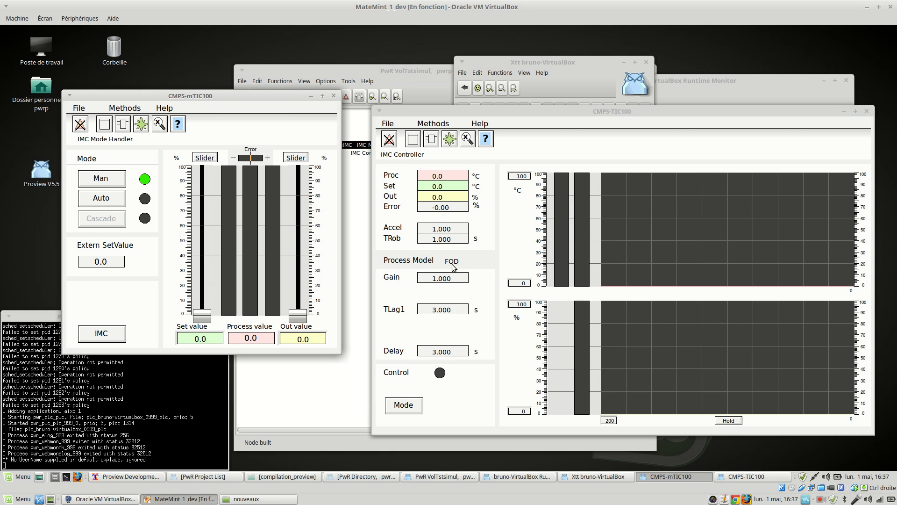
Step: Open TIC100's object graph from the Runtime Navigator as well and close this duplicate
click(563, 72)
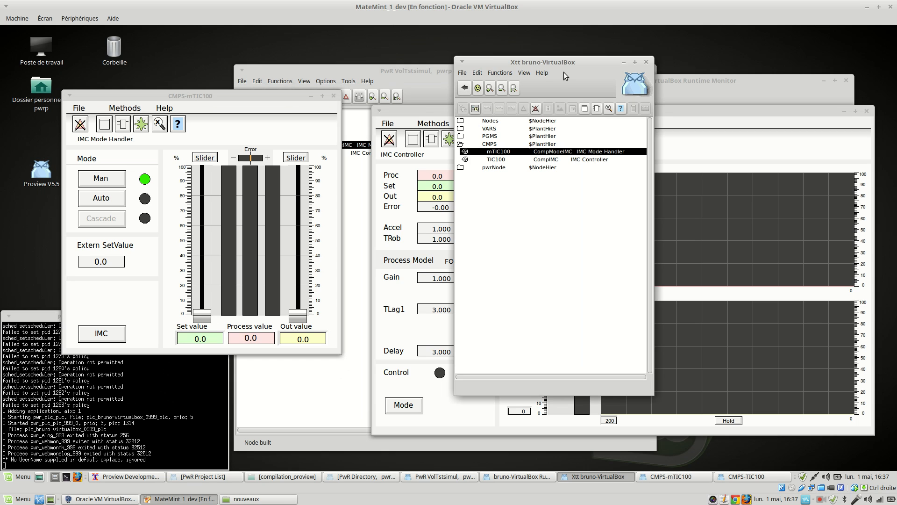
click(551, 159)
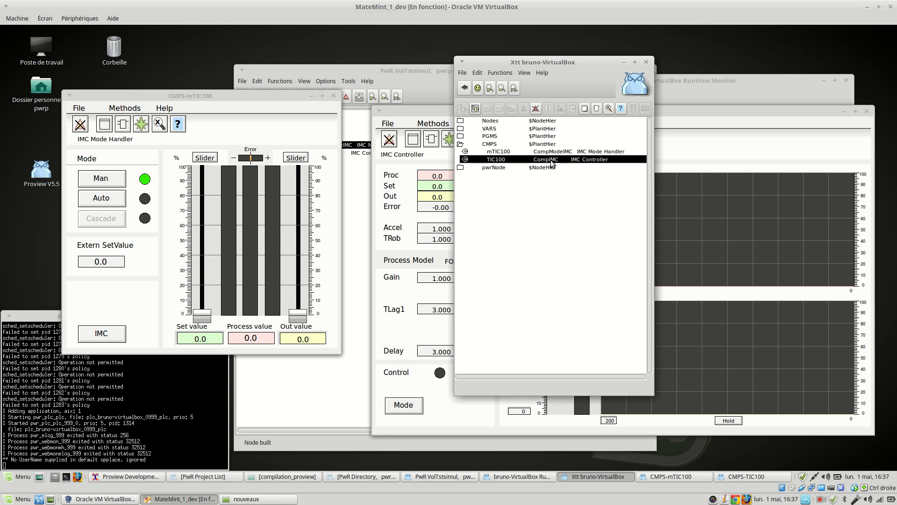
right_click(551, 162)
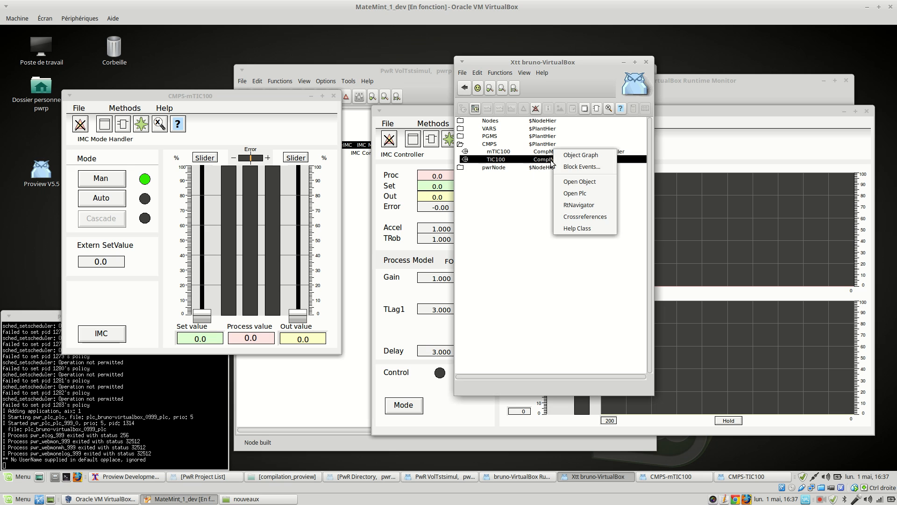
click(577, 155)
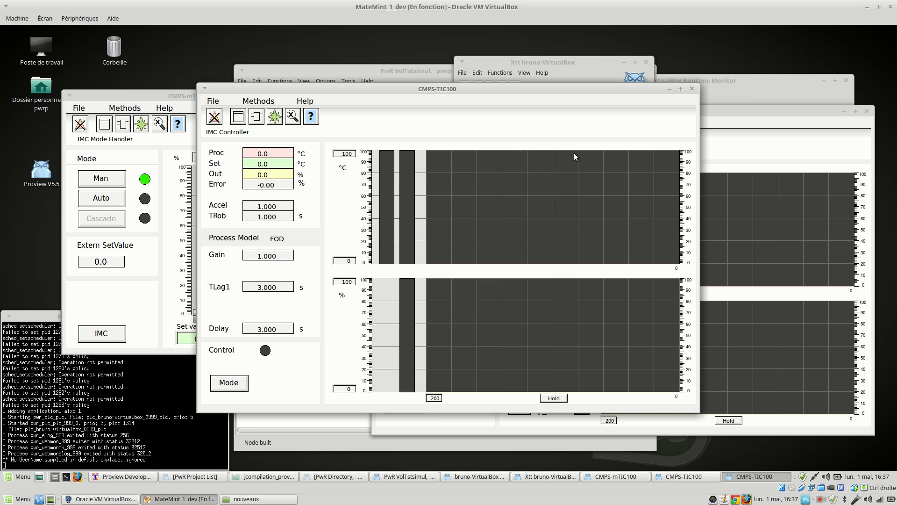
click(692, 88)
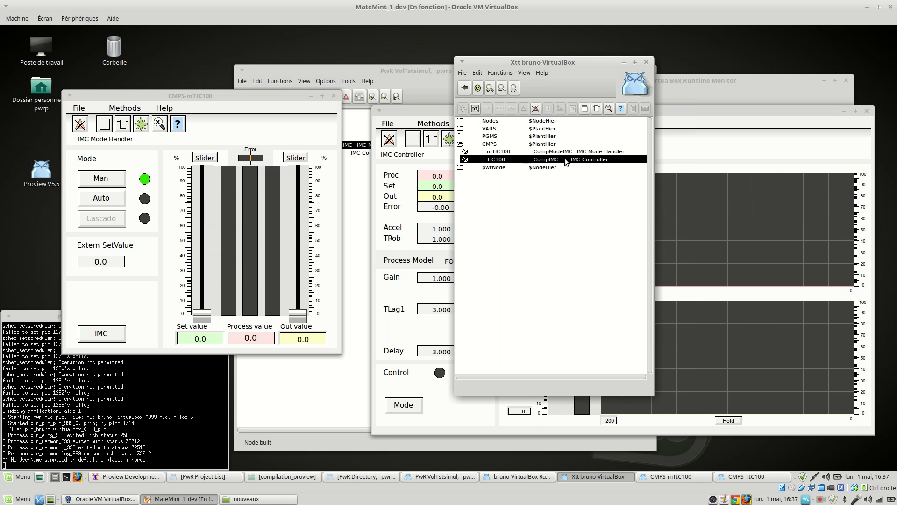
Step: Open TIC100's attributes from the navigator, change ProcModel to SOOD, and bring the IMC controller graph to the front
right_click(565, 158)
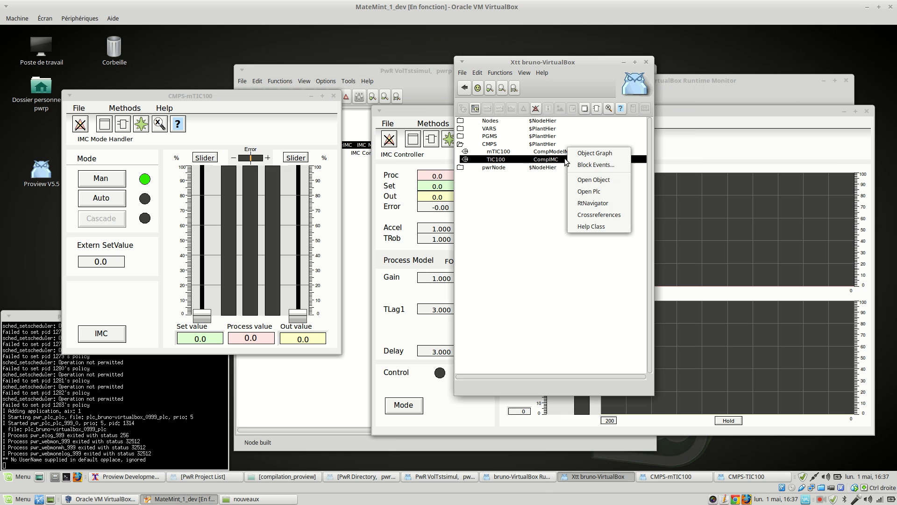
click(600, 181)
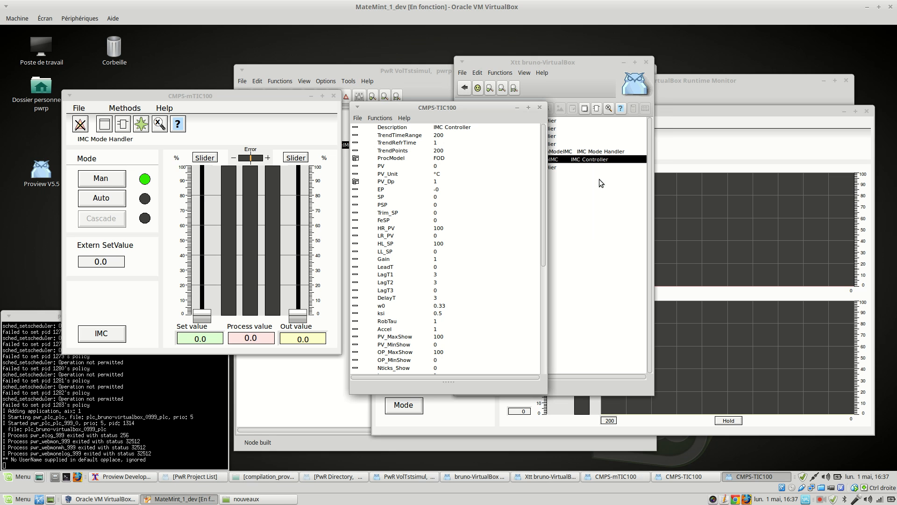
click(355, 158)
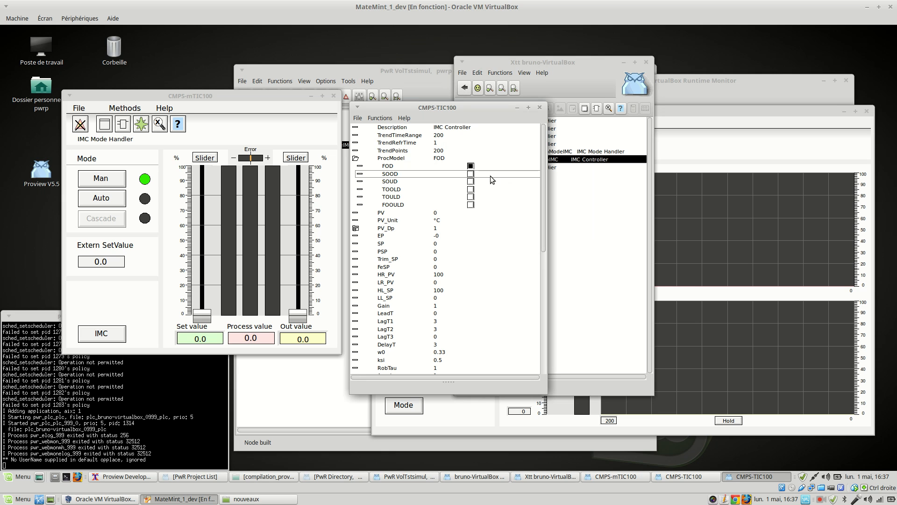
click(471, 175)
click(539, 107)
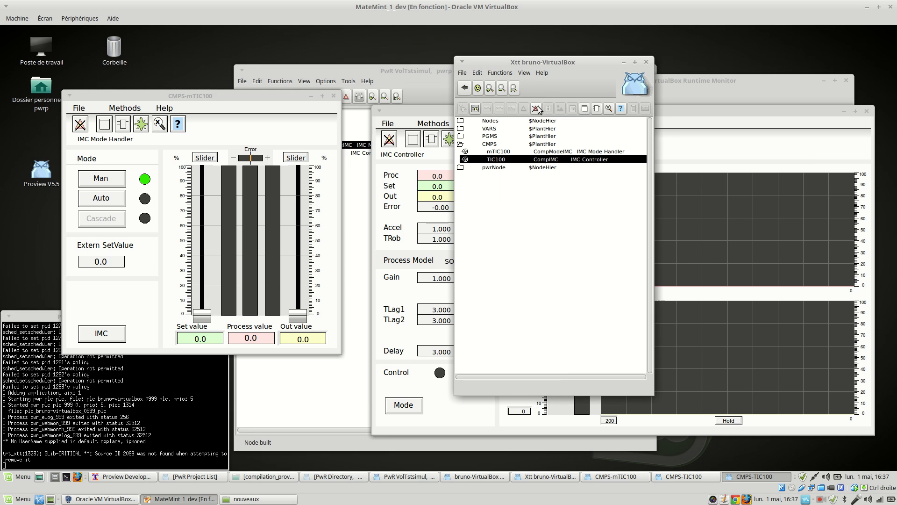
click(747, 112)
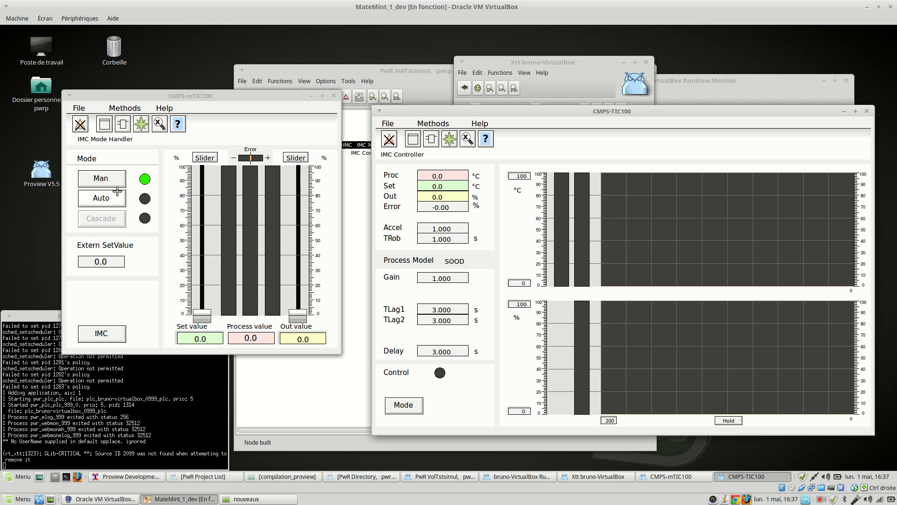
Step: Set the manual Out value of the mTIC100 mode handler to 10
click(305, 342)
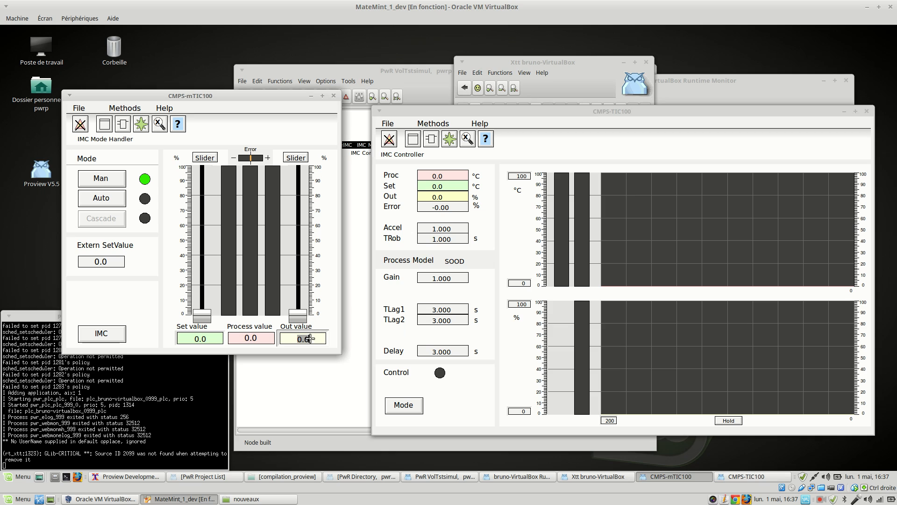
text(10)
key(Return)
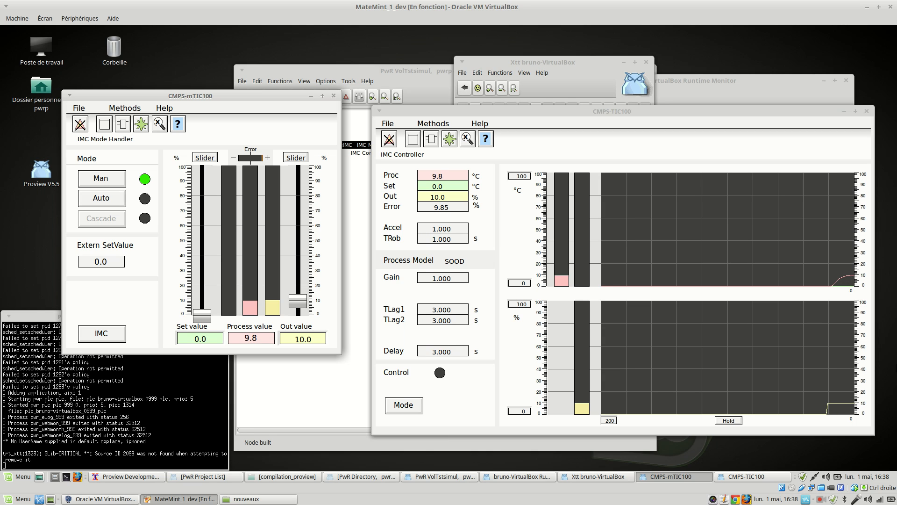
Step: Switch the mTIC100 mode handler to Auto and enter a Set value of 10
click(98, 201)
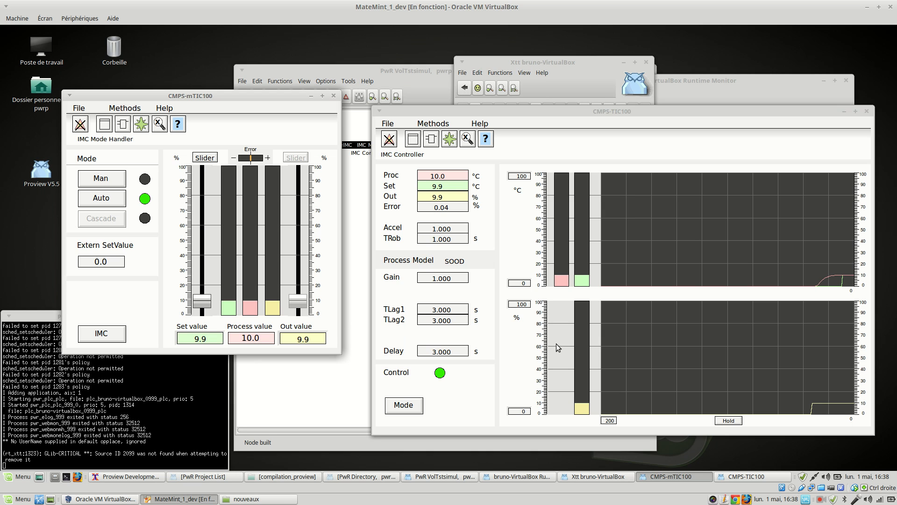
click(220, 338)
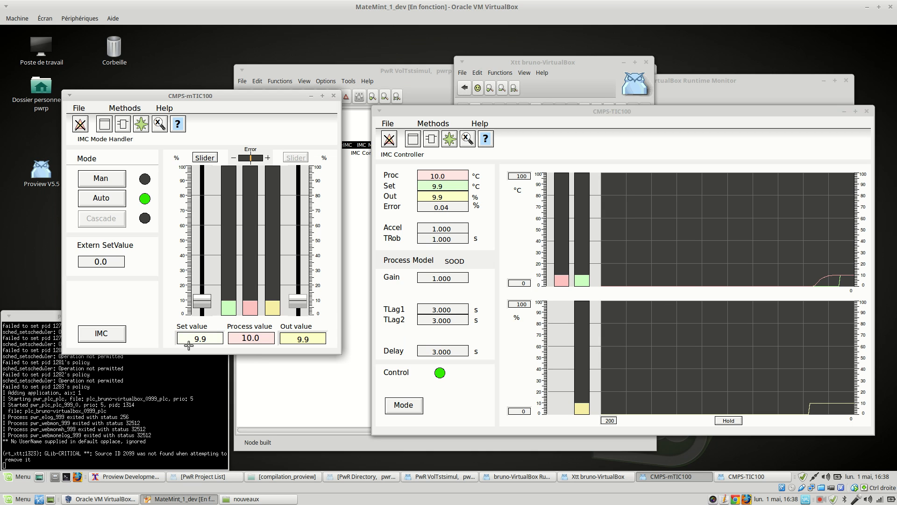
text(10)
key(Return)
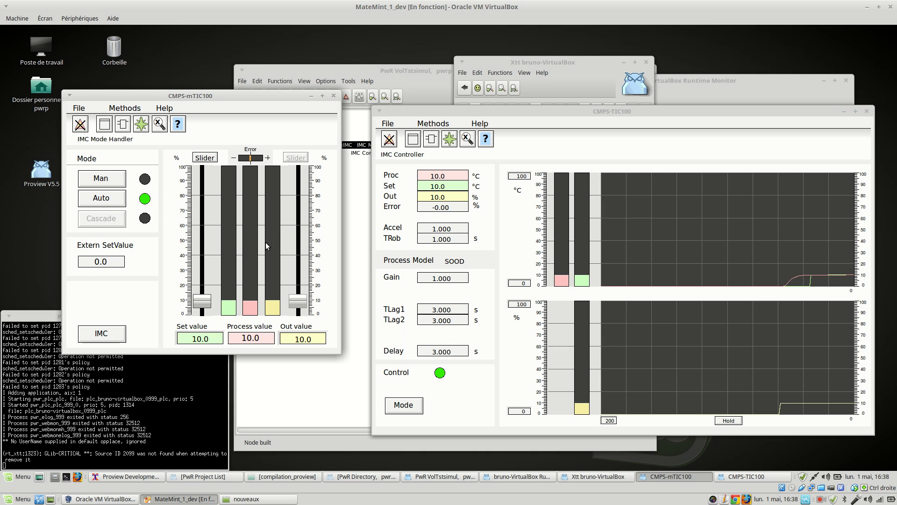
Step: Step the Set value of mTIC100 up to 90 to test the controller's response
click(213, 338)
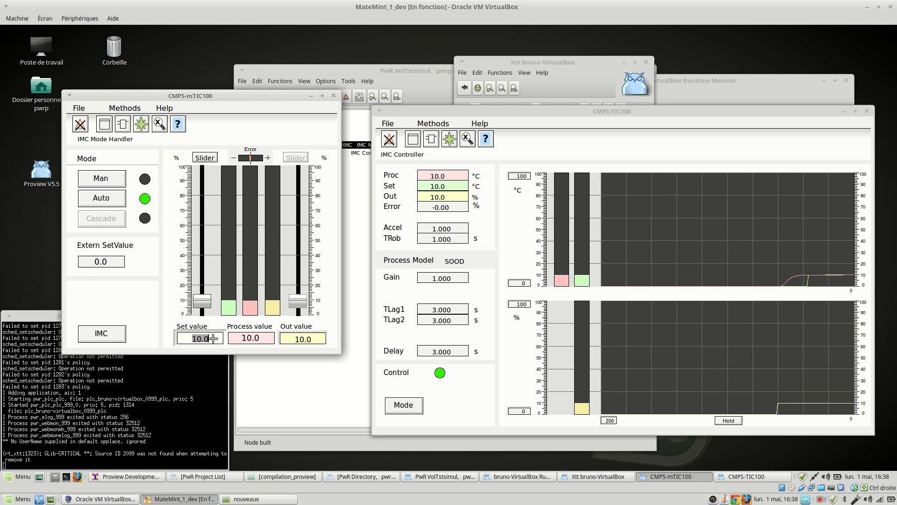
text(90)
key(Return)
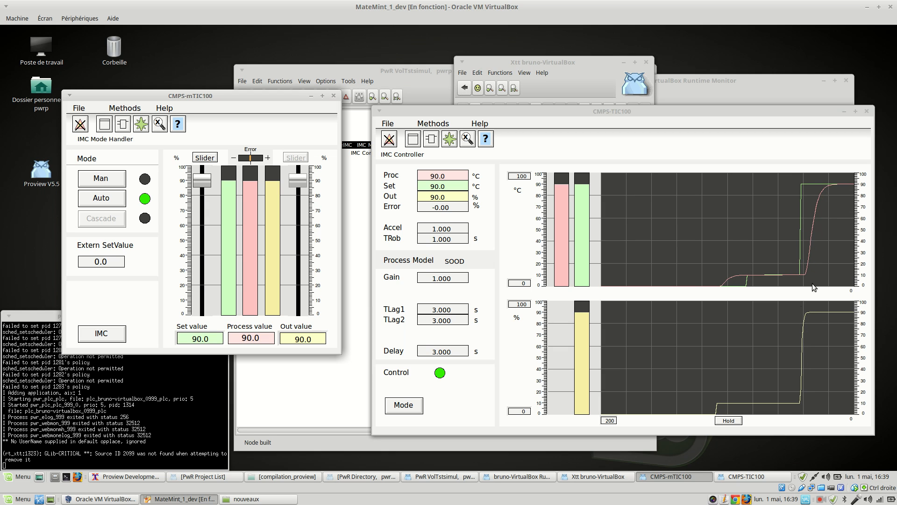
Step: Lower the Set value of mTIC100 to 80 for another step test
click(206, 342)
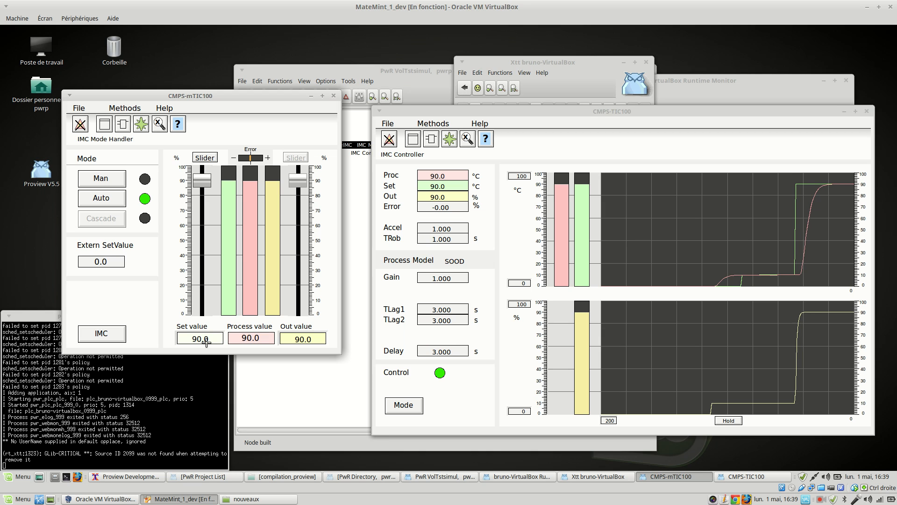
click(206, 343)
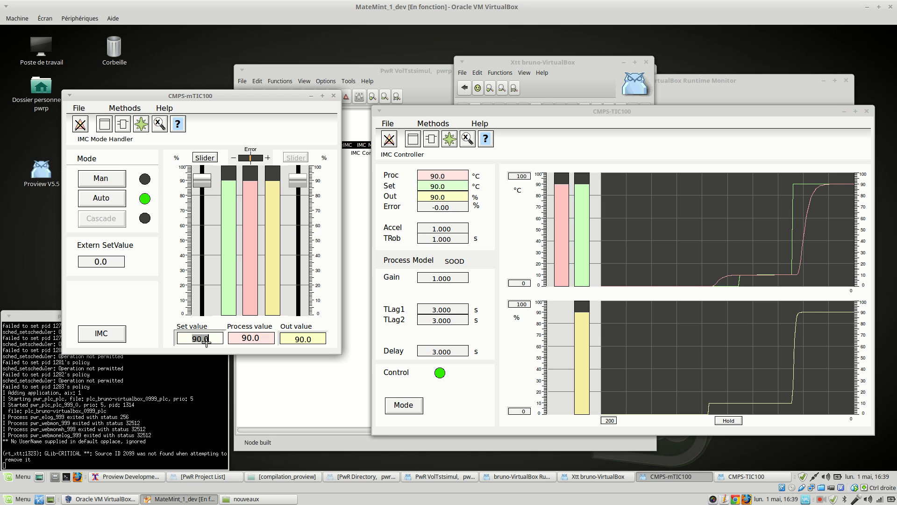
text(80)
key(Return)
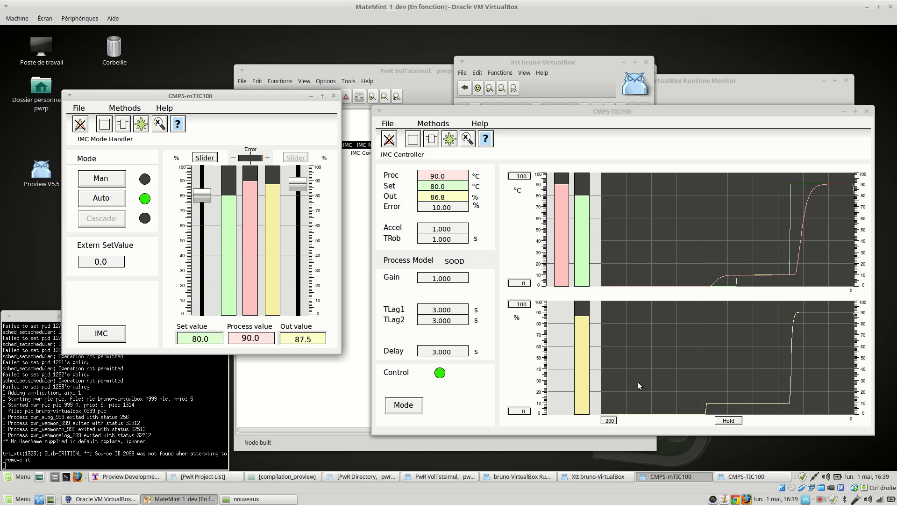